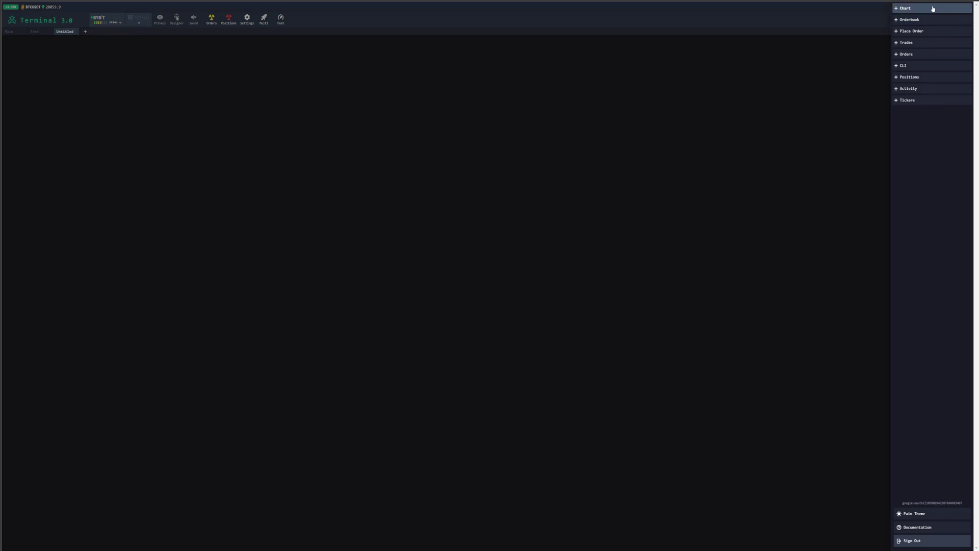
Step: Add Chart, CLI, Positions and Place Order widgets to the empty untitled layout
{"action": "left_click", "coordinate": [931, 9]}
{"action": "left_click", "coordinate": [906, 66]}
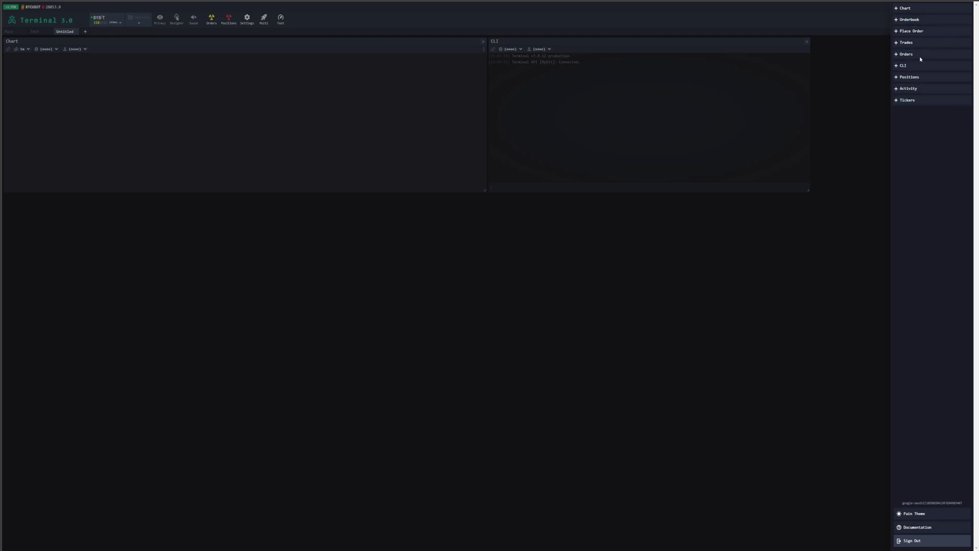
{"action": "left_click", "coordinate": [910, 77]}
{"action": "left_click", "coordinate": [923, 31]}
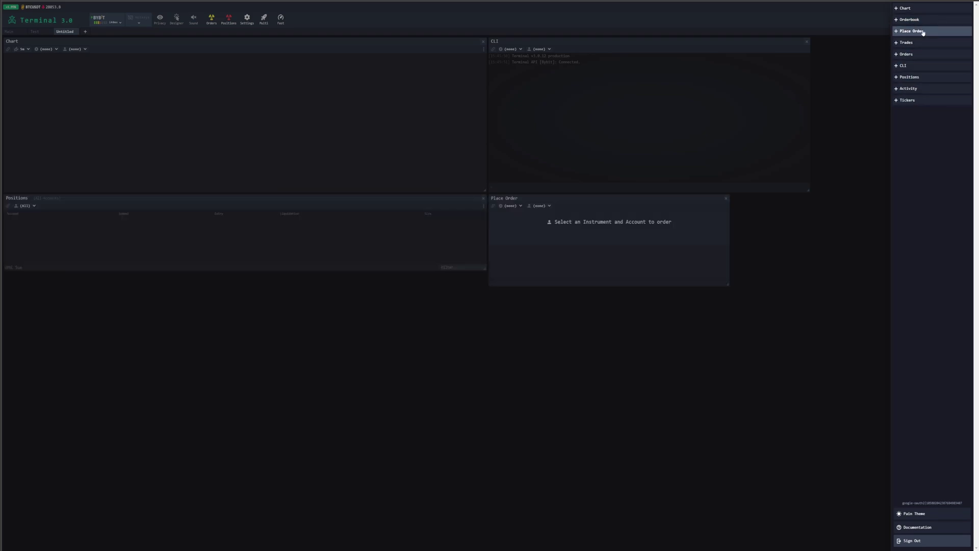
{"action": "left_click", "coordinate": [886, 101]}
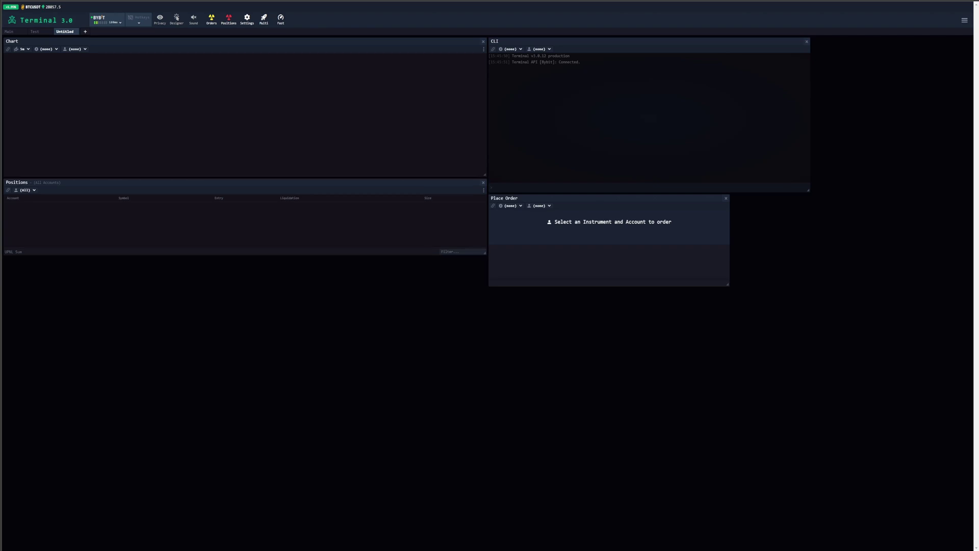
Step: Place the CLI and Chart widgets side by side, making the Chart narrower and taller and the CLI narrower
{"action": "left_click_drag", "start_coordinate": [553, 40], "coordinate": [37, 40]}
{"action": "left_click_drag", "start_coordinate": [185, 199], "coordinate": [505, 43]}
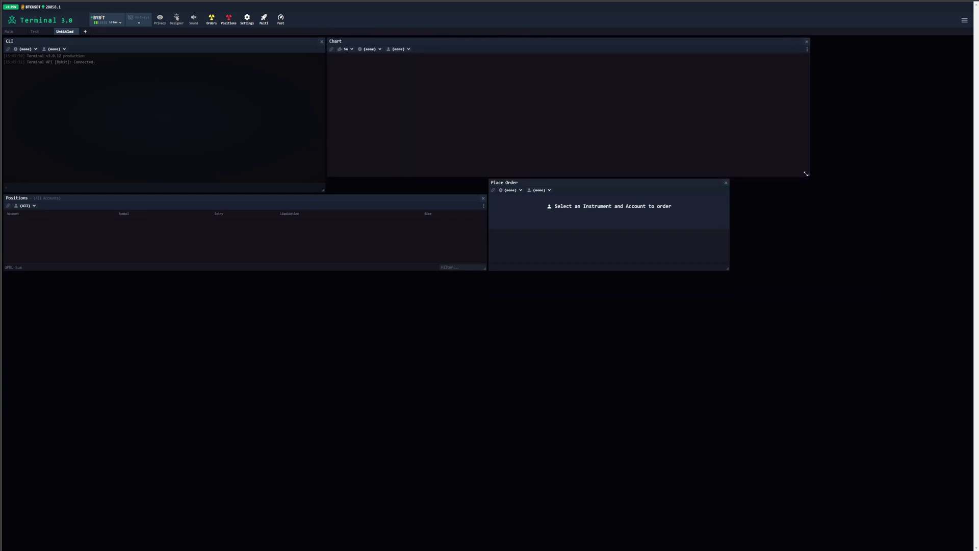
{"action": "left_click_drag", "start_coordinate": [806, 174], "coordinate": [566, 254]}
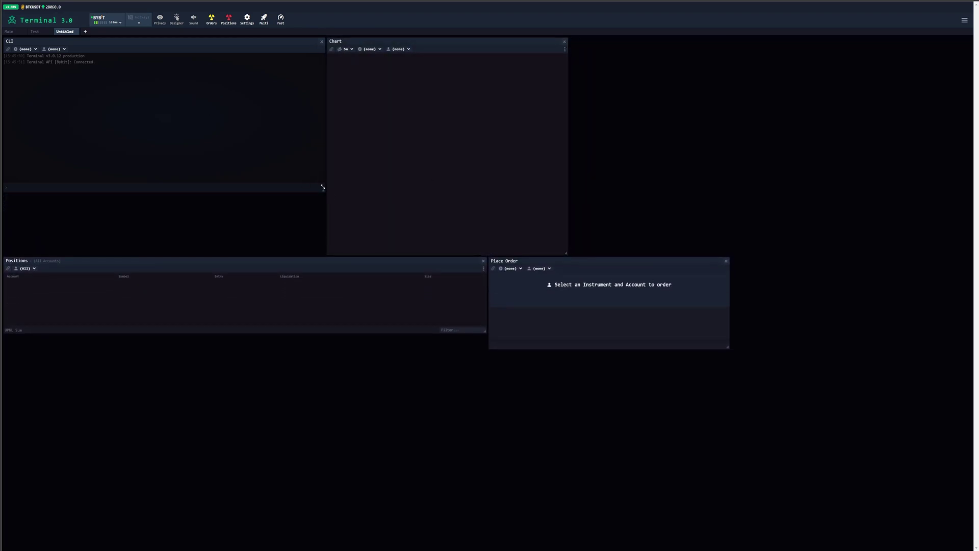
{"action": "left_click_drag", "start_coordinate": [323, 187], "coordinate": [161, 175]}
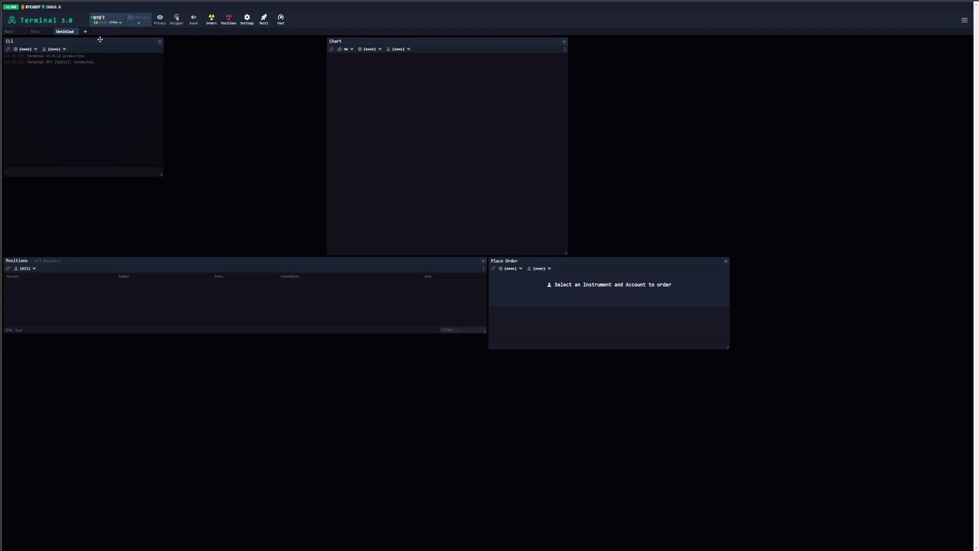
Step: Arrange Place Order, Chart and CLI in one row of equal height, and enlarge Positions beneath to span the row
{"action": "left_click_drag", "start_coordinate": [100, 40], "coordinate": [666, 41]}
{"action": "left_click_drag", "start_coordinate": [582, 261], "coordinate": [118, 256]}
{"action": "left_click_drag", "start_coordinate": [423, 41], "coordinate": [255, 46]}
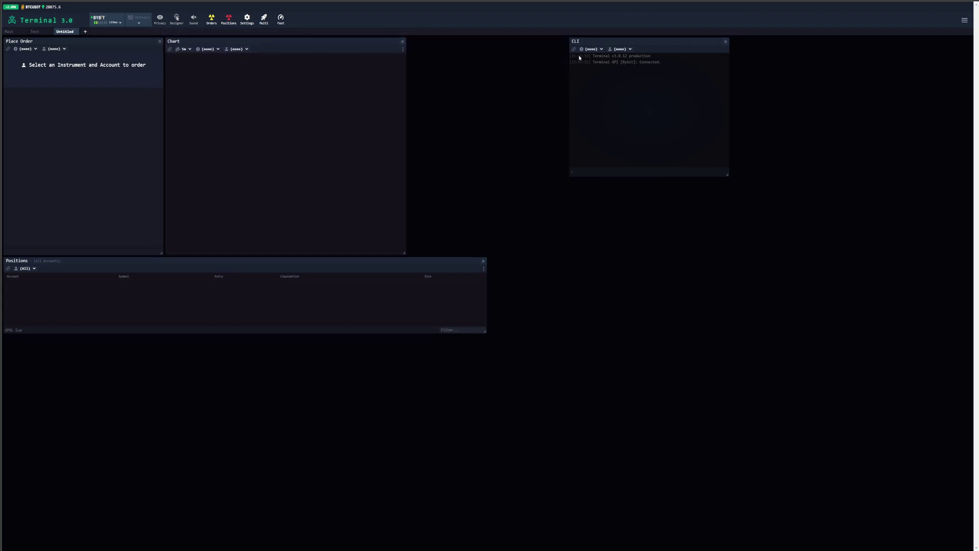
{"action": "left_click_drag", "start_coordinate": [587, 40], "coordinate": [568, 254]}
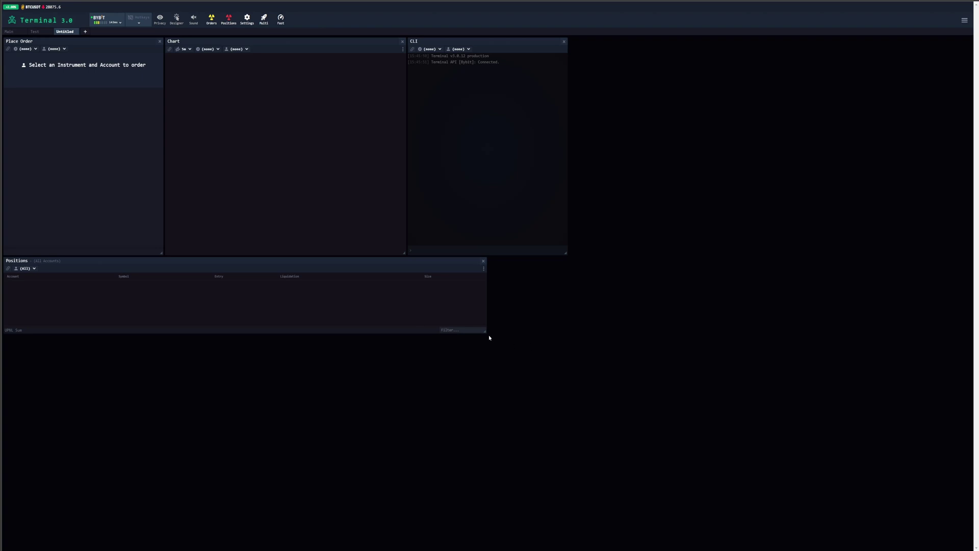
{"action": "left_click_drag", "start_coordinate": [485, 331], "coordinate": [566, 363]}
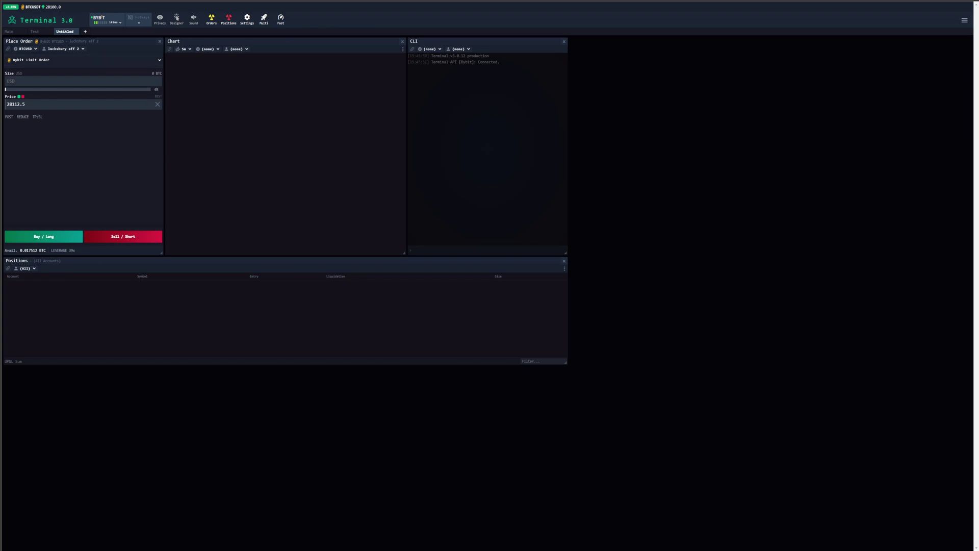
Step: Assign the Place Order widget to the blue link group and lock the layout's widgets to that group
{"action": "left_click", "coordinate": [8, 49]}
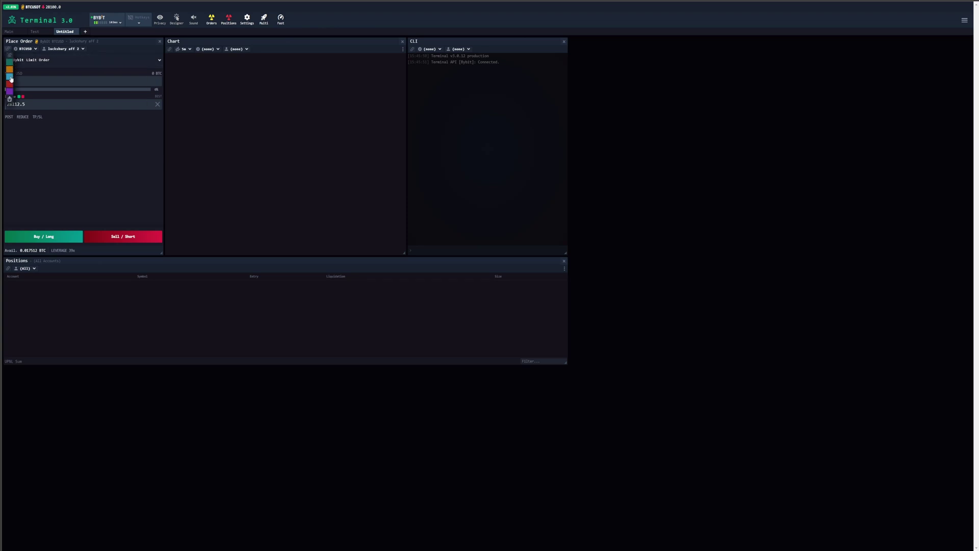
{"action": "left_click", "coordinate": [10, 77]}
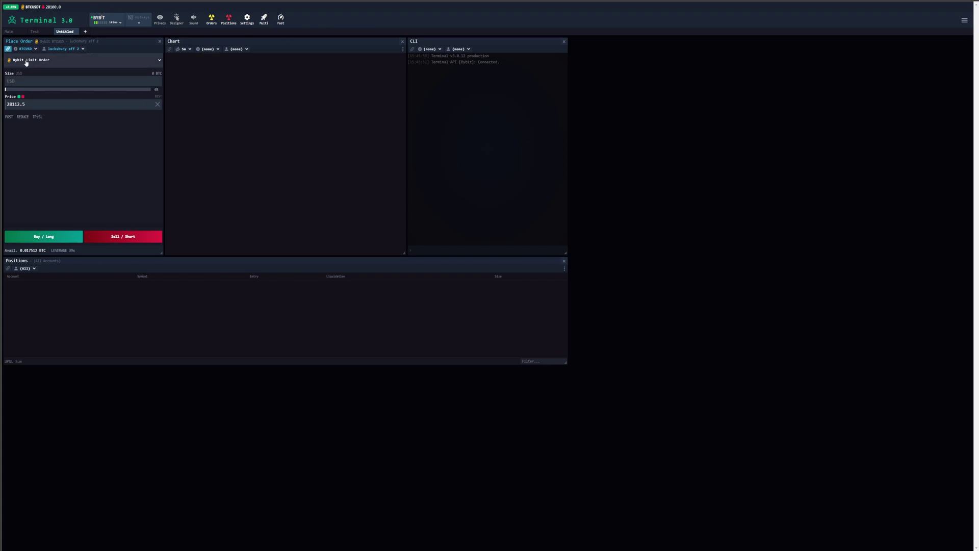
{"action": "left_click", "coordinate": [8, 50]}
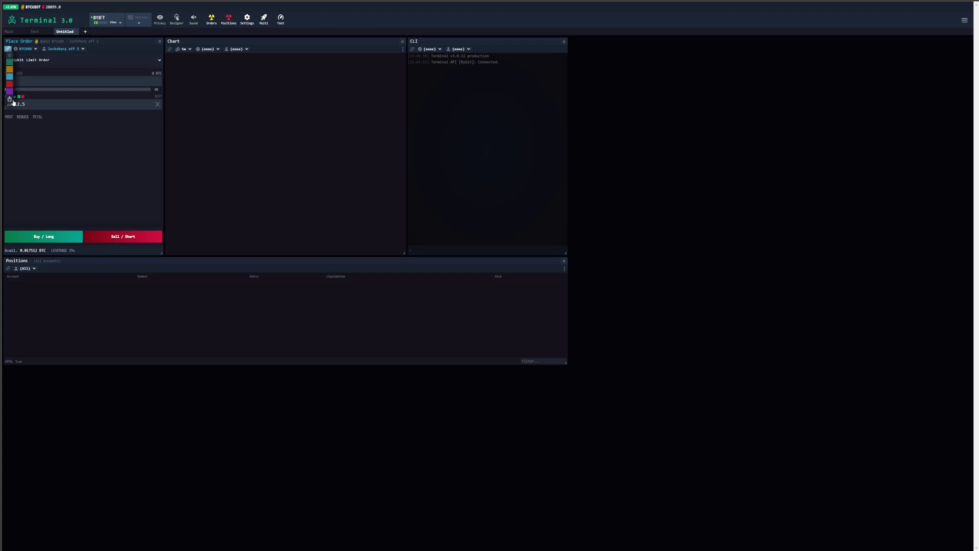
{"action": "left_click", "coordinate": [9, 100]}
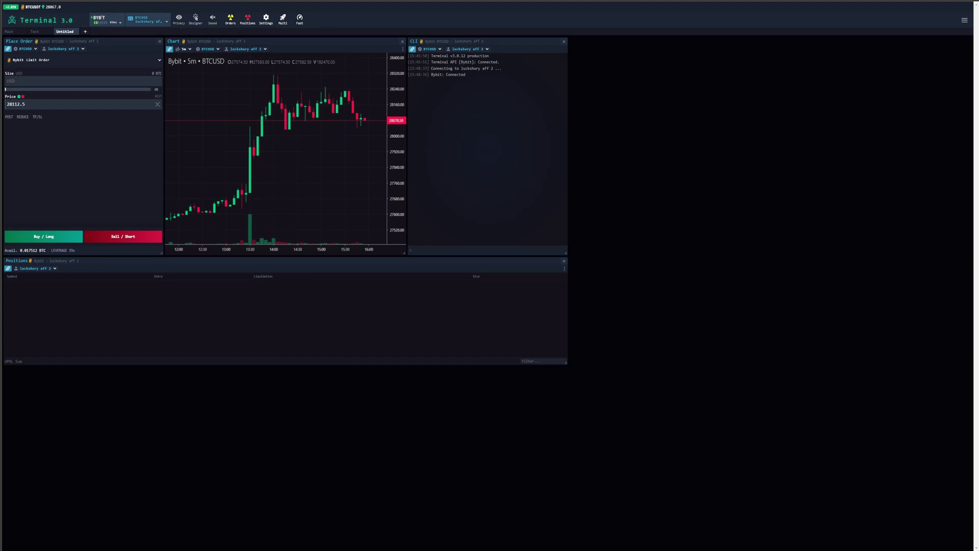
{"action": "left_click", "coordinate": [33, 60]}
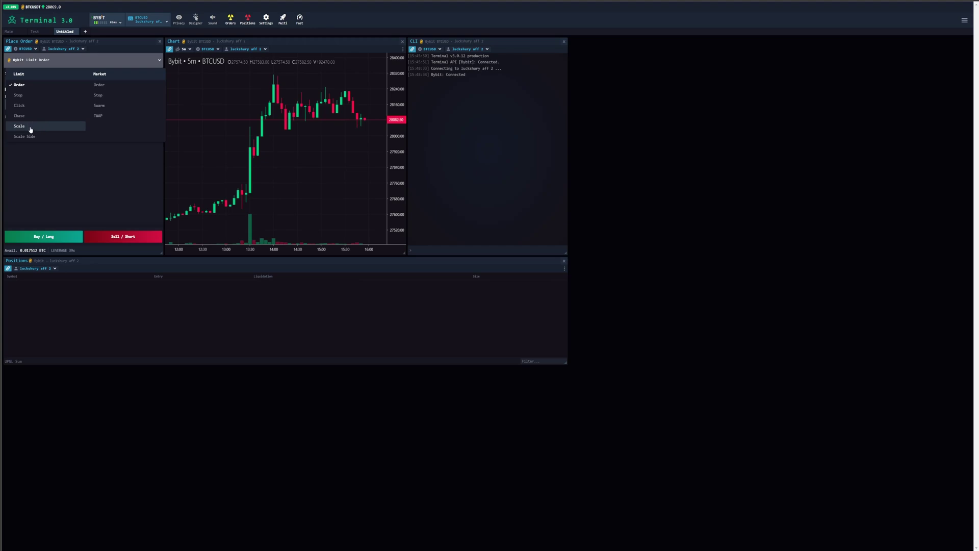
{"action": "left_click", "coordinate": [113, 154]}
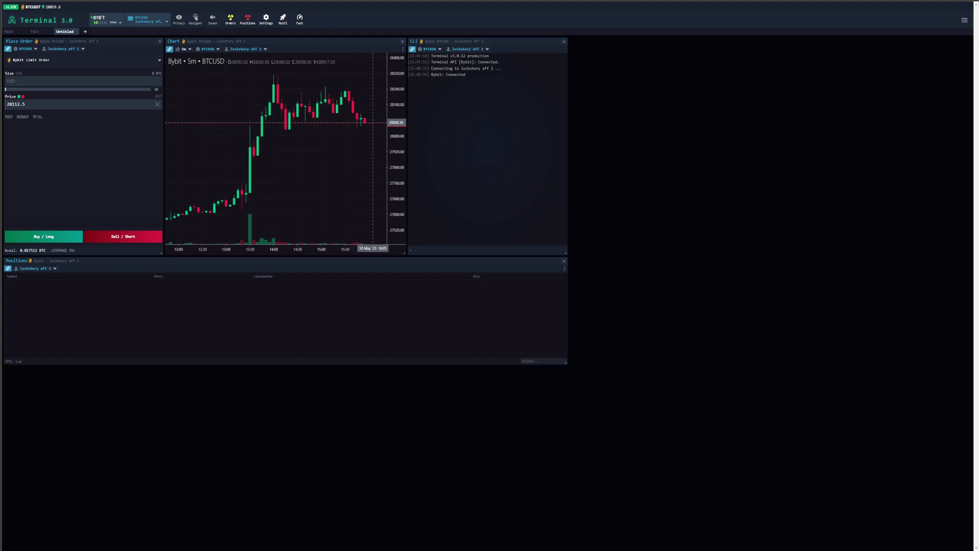
Step: Measure a short upward price move on the BTCUSD chart from the latest candle
{"action": "left_click_drag", "start_coordinate": [364, 122], "coordinate": [377, 116]}
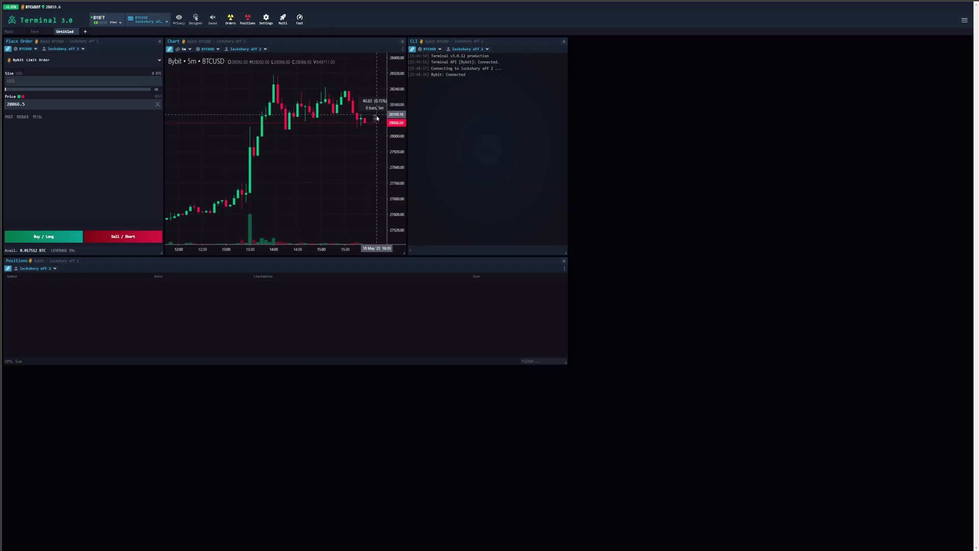
{"action": "left_click", "coordinate": [377, 119]}
{"action": "left_click", "coordinate": [377, 118]}
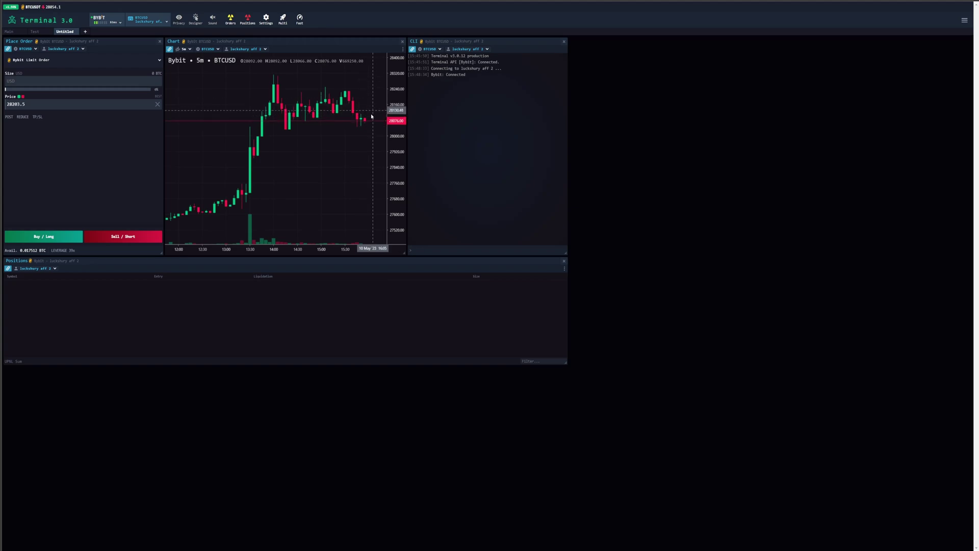
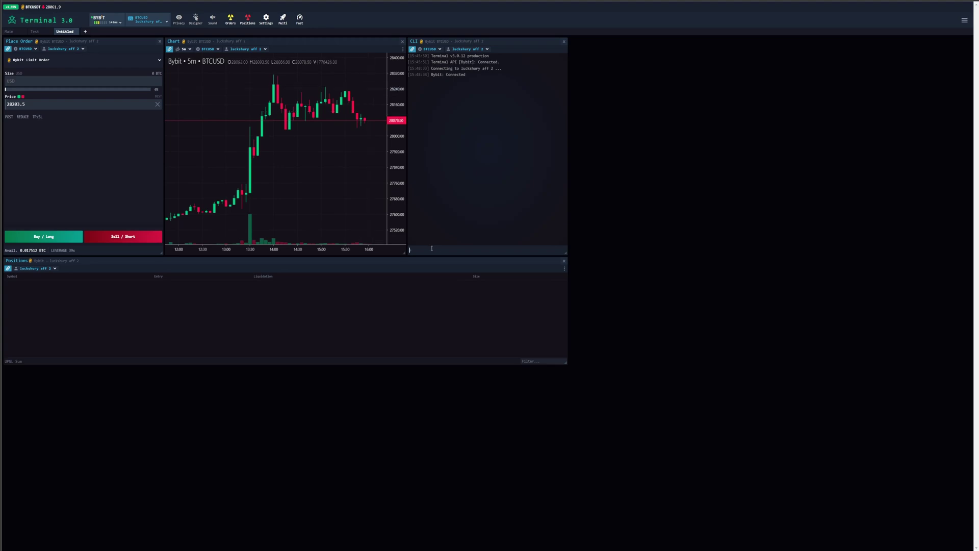
{"action": "type", "text": "bind list"}
{"action": "key", "text": "Return"}
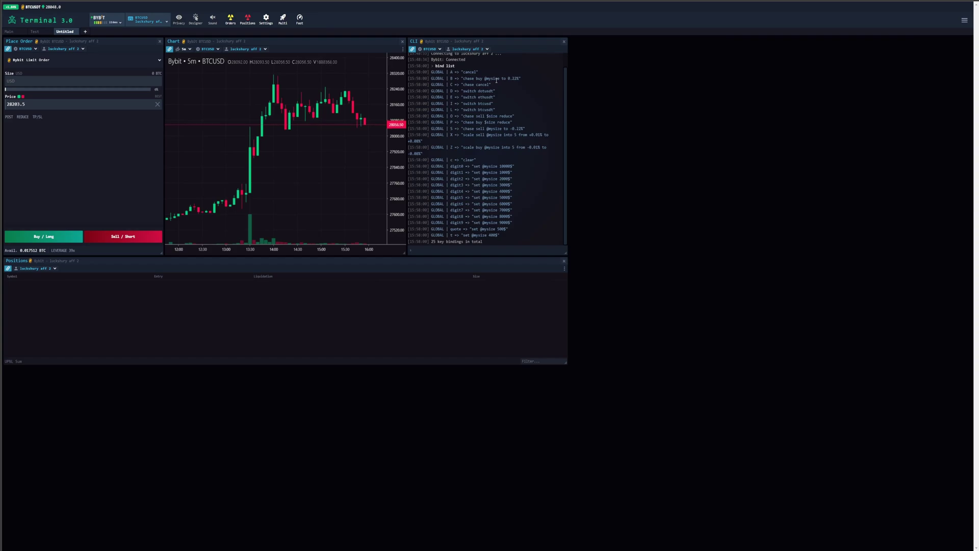
{"action": "left_click_drag", "start_coordinate": [498, 78], "coordinate": [487, 80]}
{"action": "left_click", "coordinate": [515, 167]}
{"action": "key", "text": "1"}
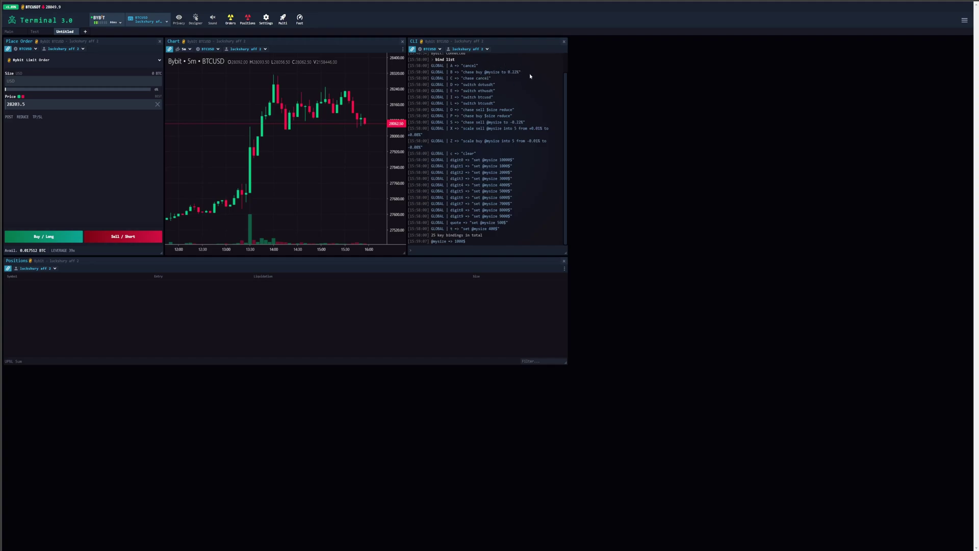
{"action": "left_click", "coordinate": [341, 139]}
{"action": "key", "text": "shift+b"}
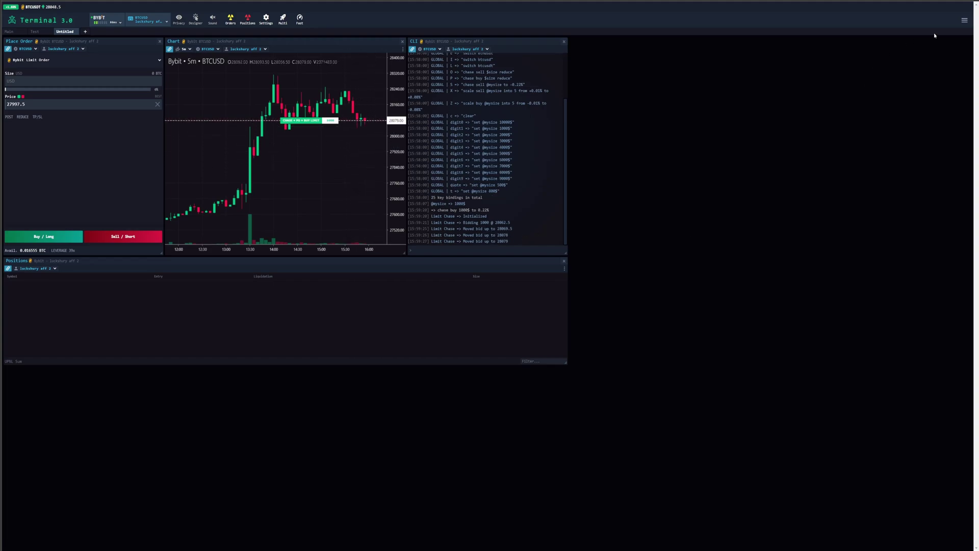
Step: Add an Activity widget beside the CLI, make it taller, and expand the details of its Limit Chase entry
{"action": "left_click", "coordinate": [966, 22]}
{"action": "left_click", "coordinate": [913, 88]}
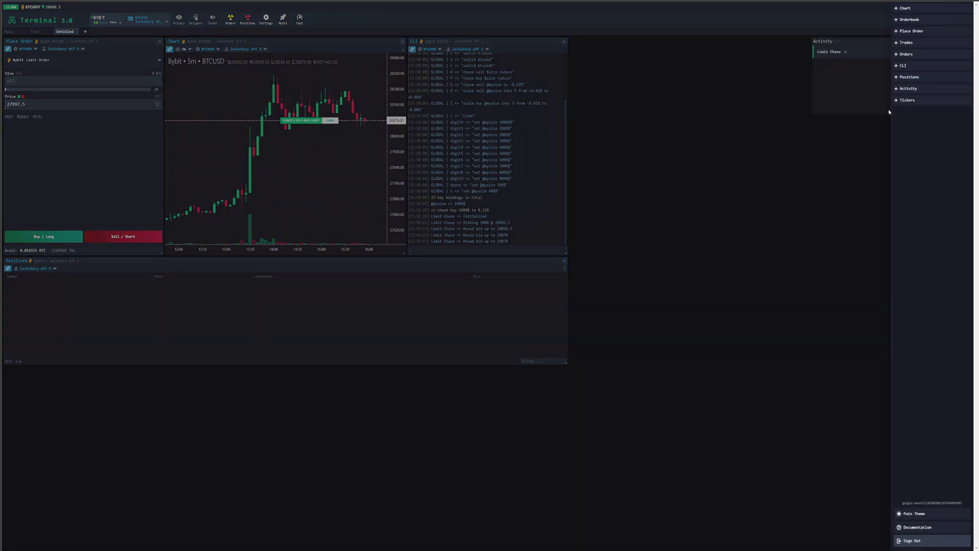
{"action": "left_click", "coordinate": [751, 168]}
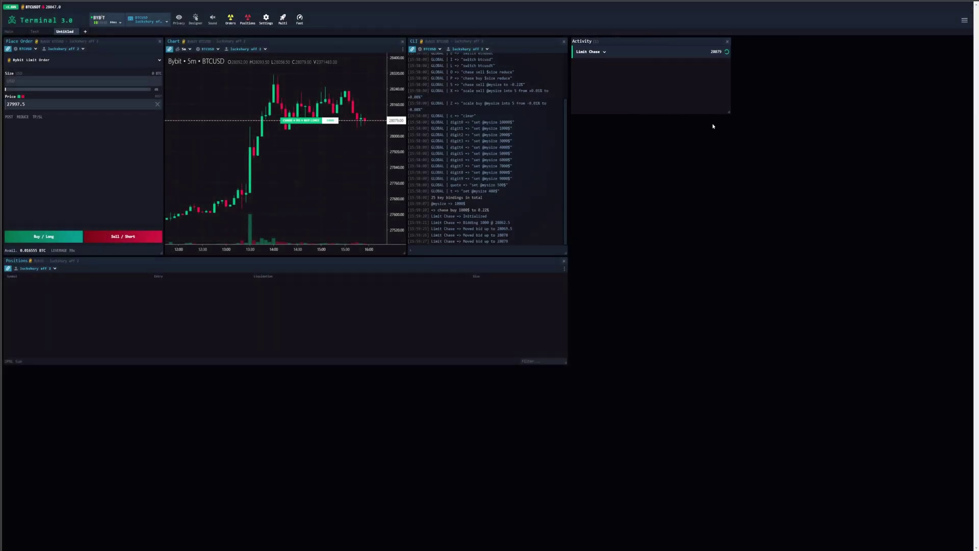
{"action": "left_click_drag", "start_coordinate": [726, 108], "coordinate": [729, 222]}
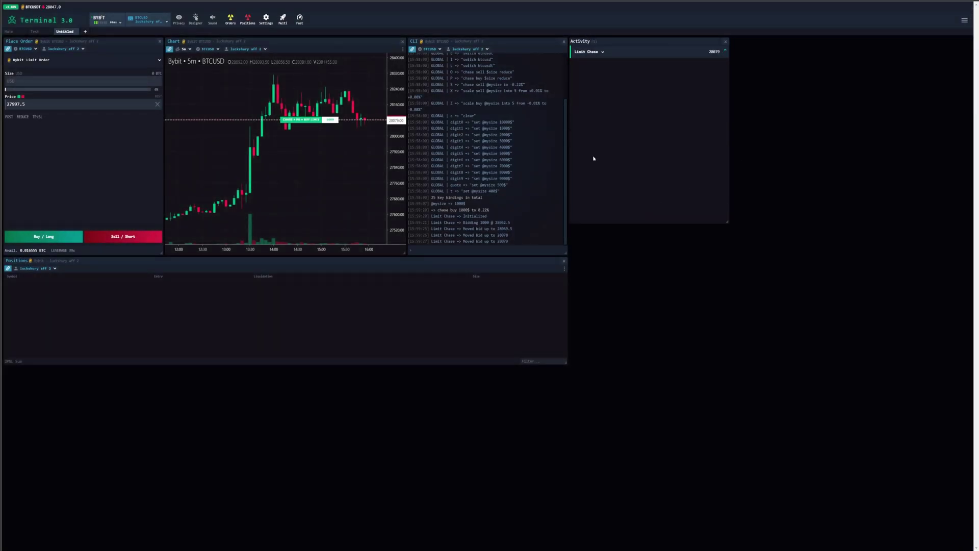
{"action": "left_click", "coordinate": [582, 52]}
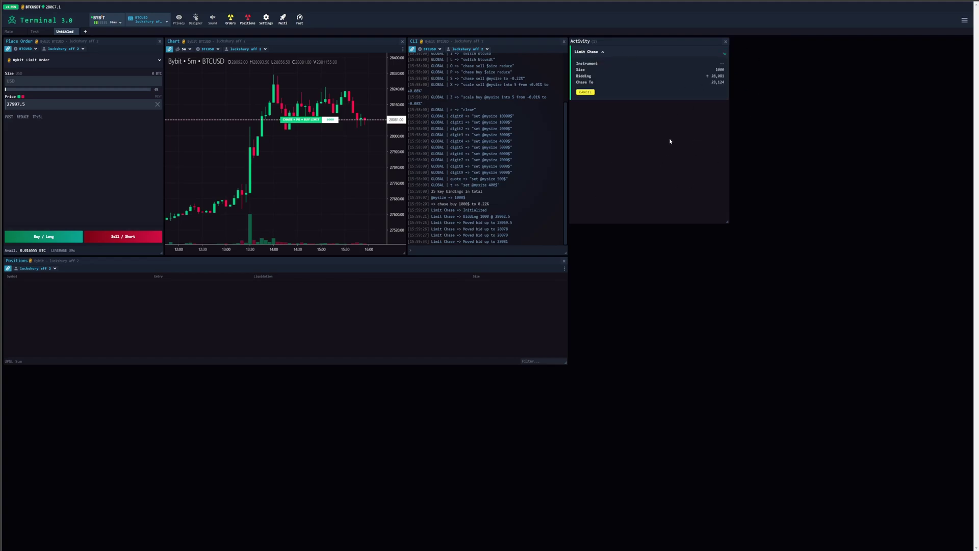
Step: Find the chase cancel binding in the CLI list and cancel the running limit chase
{"action": "scroll", "coordinate": [495, 91], "scroll_direction": "up", "scroll_amount": 3}
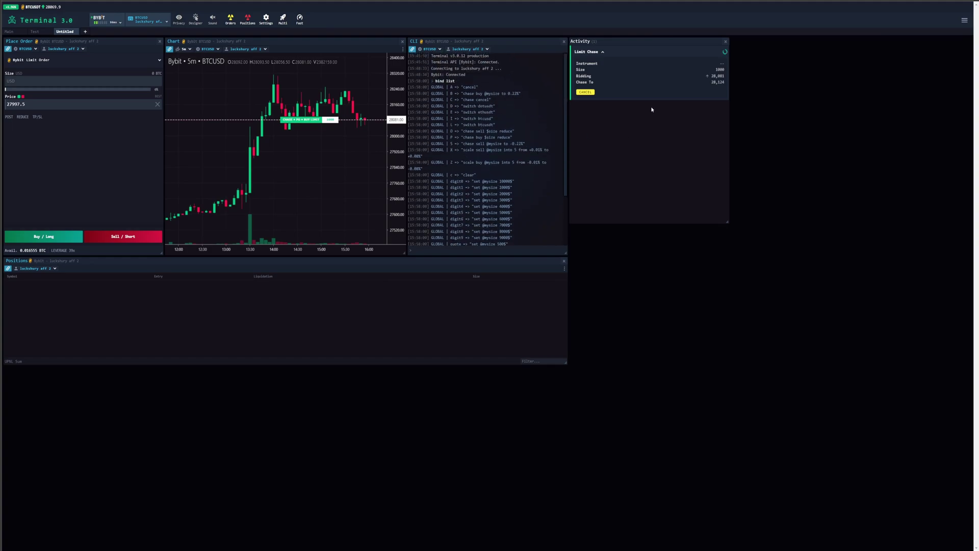
{"action": "key", "text": "shift+c"}
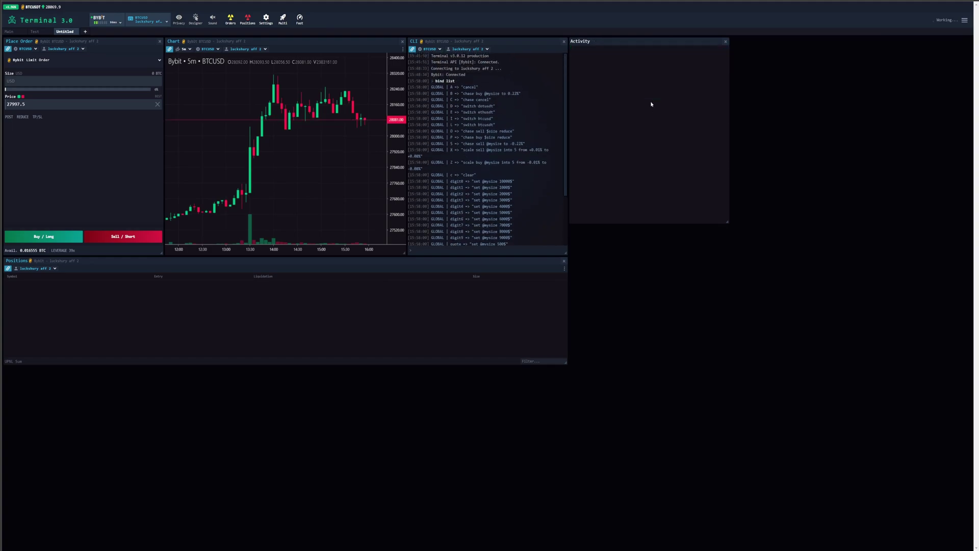
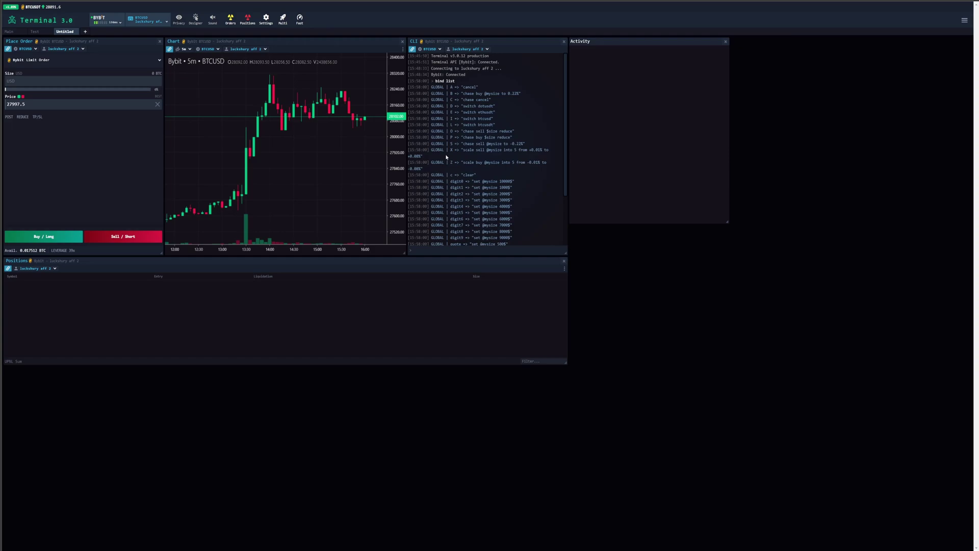
{"action": "key", "text": "1"}
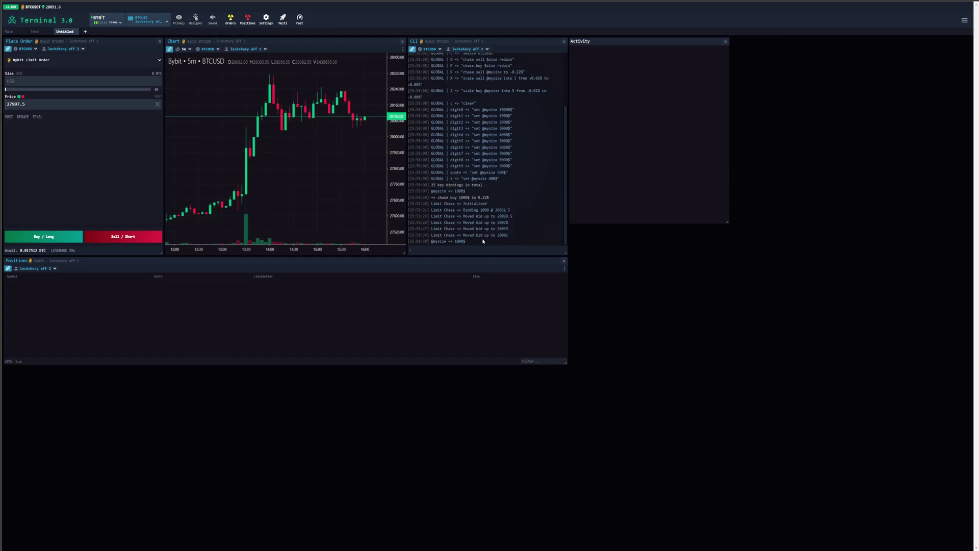
{"action": "scroll", "coordinate": [489, 201], "scroll_direction": "up", "scroll_amount": 3}
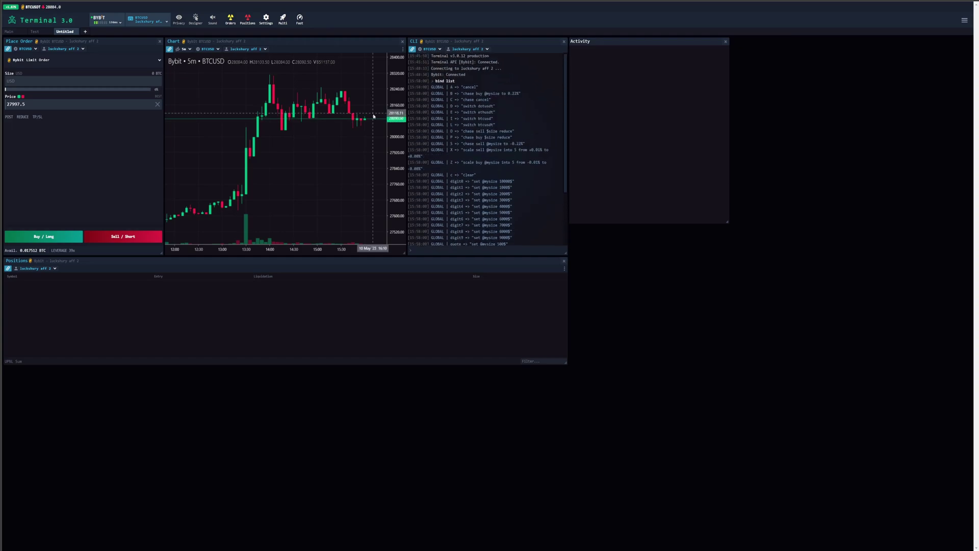
{"action": "key", "text": "shift+x"}
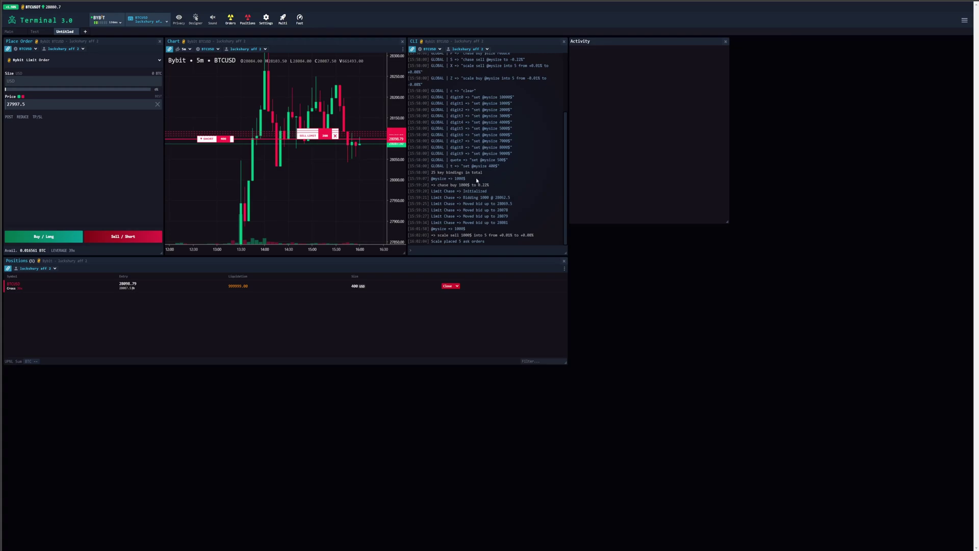
Step: Review the bindings in the CLI list and cancel the remaining scaled sell orders on the chart
{"action": "scroll", "coordinate": [484, 149], "scroll_direction": "up", "scroll_amount": 3}
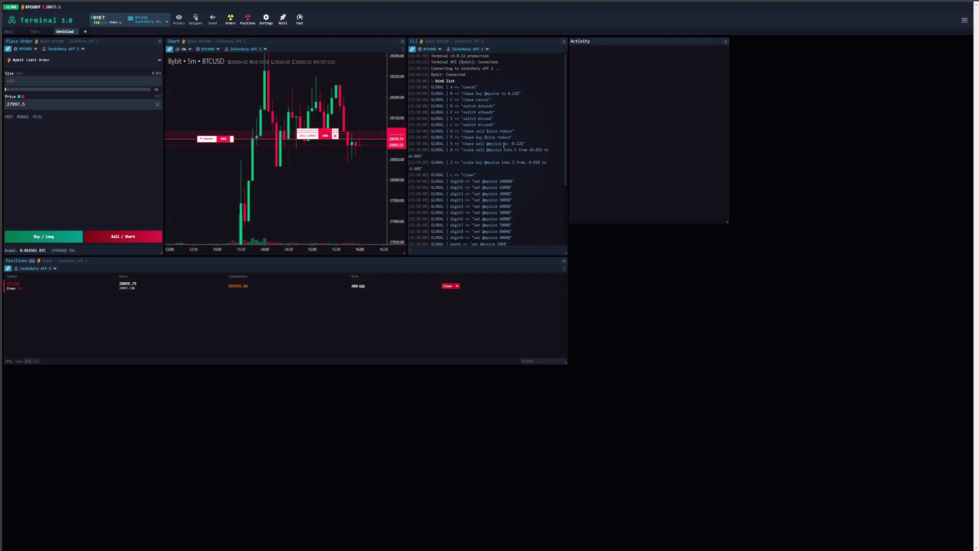
{"action": "left_click", "coordinate": [334, 135]}
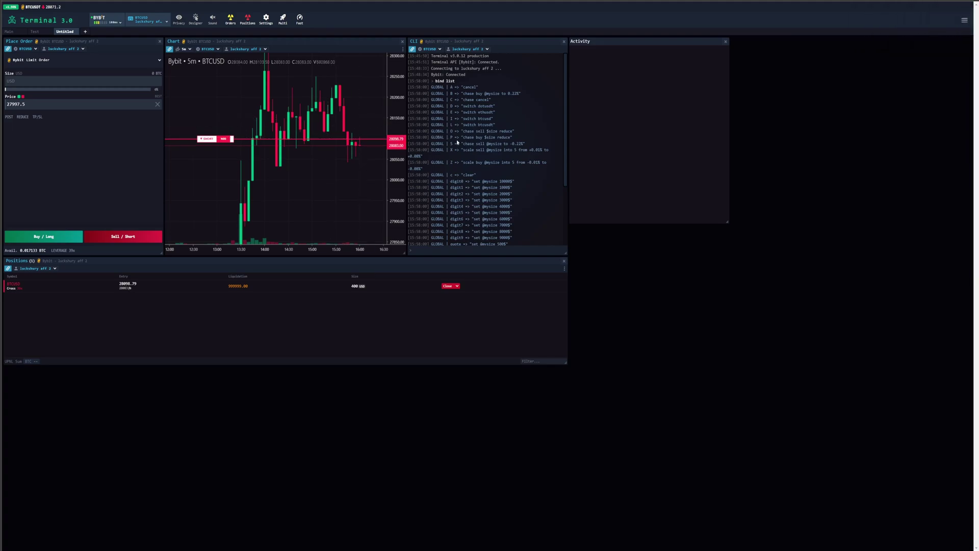
Step: Start the bound reduce chase buy for the BTCUSD short's full size, and close the position at market
{"action": "key", "text": "shift+p"}
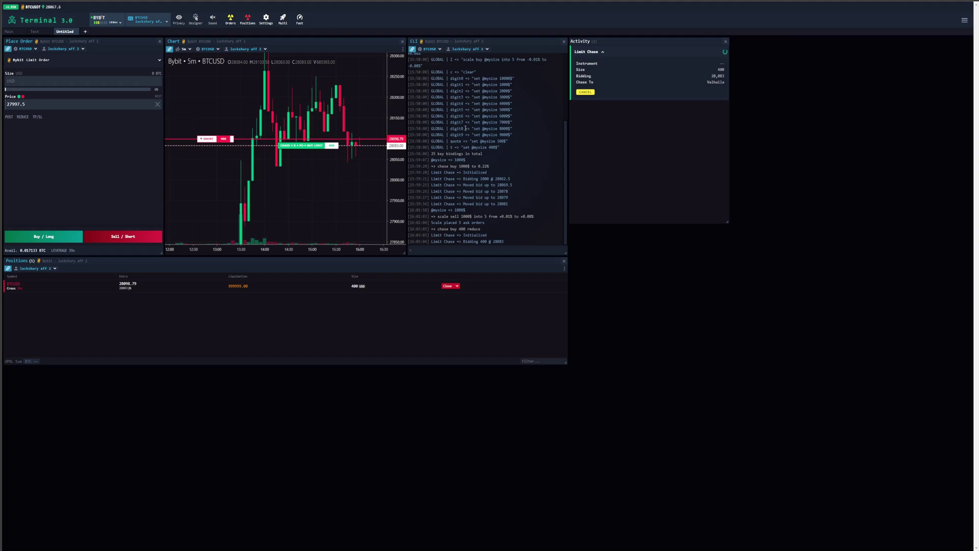
{"action": "left_click", "coordinate": [457, 286]}
{"action": "left_click", "coordinate": [492, 321]}
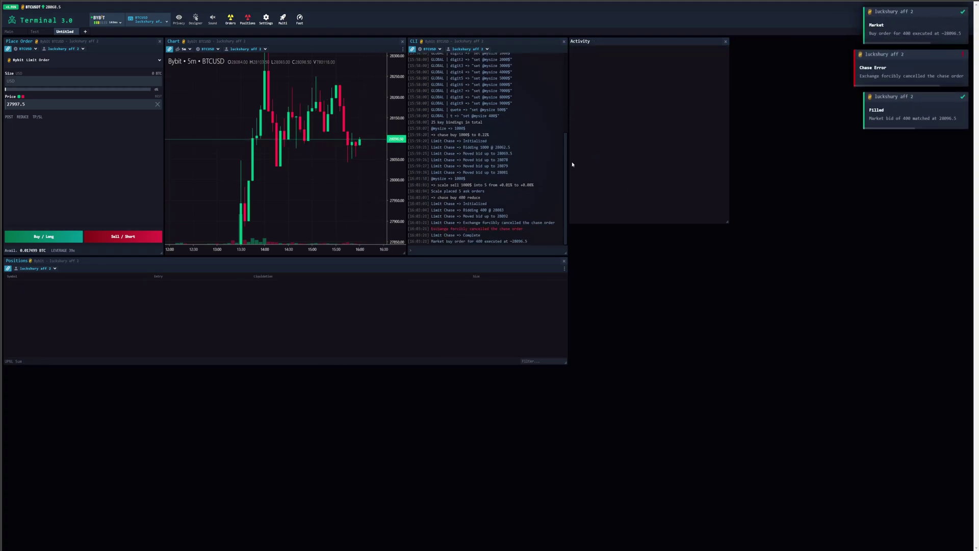
{"action": "key", "text": "b"}
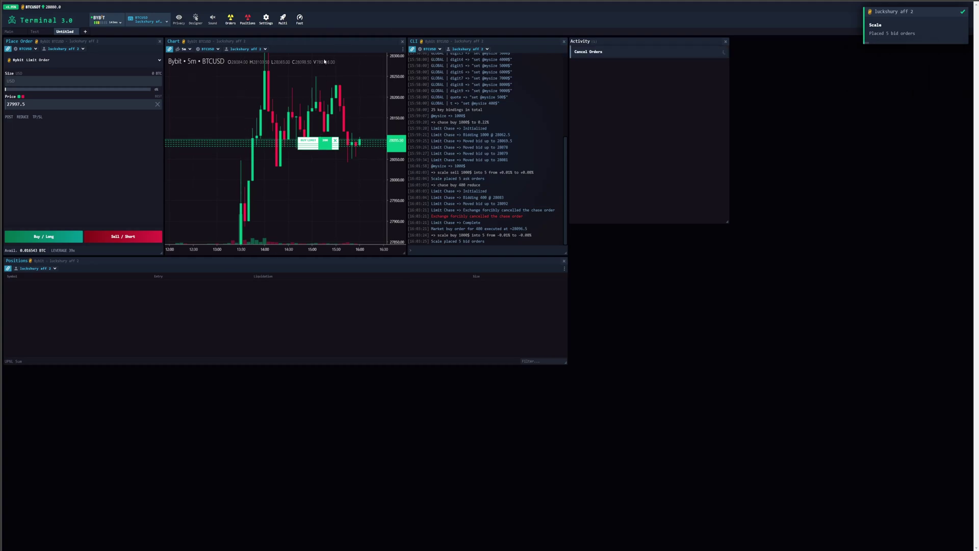
{"action": "left_click", "coordinate": [335, 140]}
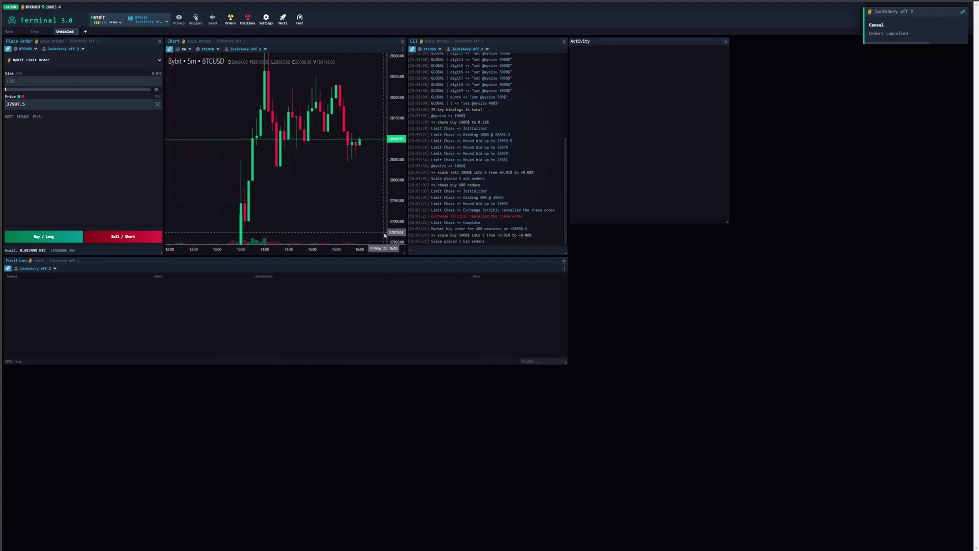
Step: Clear the CLI output and print a fresh list of all key bindings
{"action": "scroll", "coordinate": [528, 179], "scroll_direction": "up", "scroll_amount": 3}
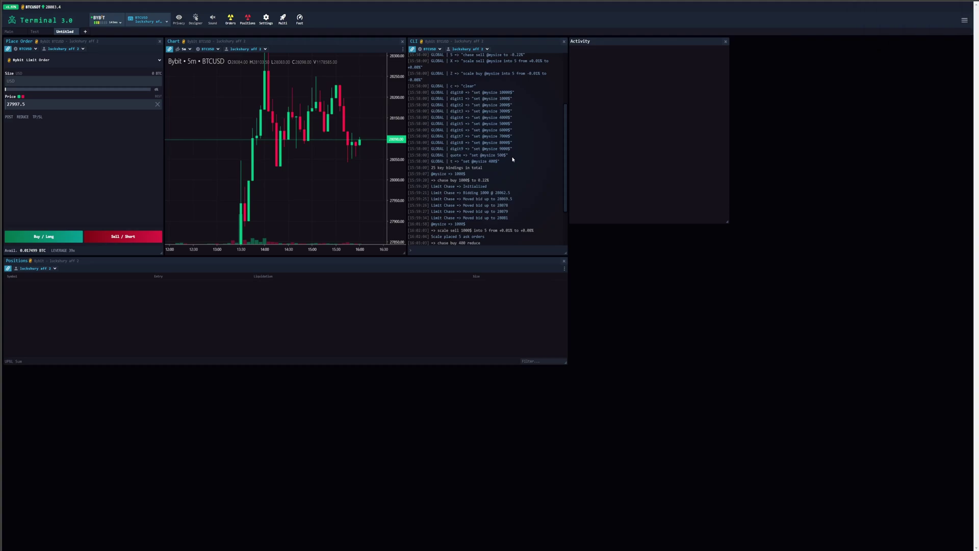
{"action": "scroll", "coordinate": [515, 156], "scroll_direction": "up", "scroll_amount": 5}
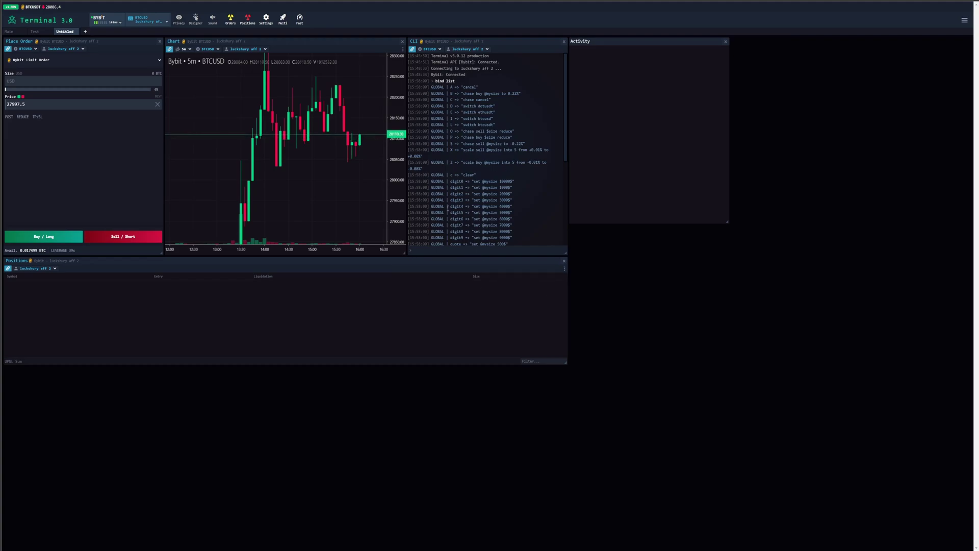
{"action": "key", "text": "c"}
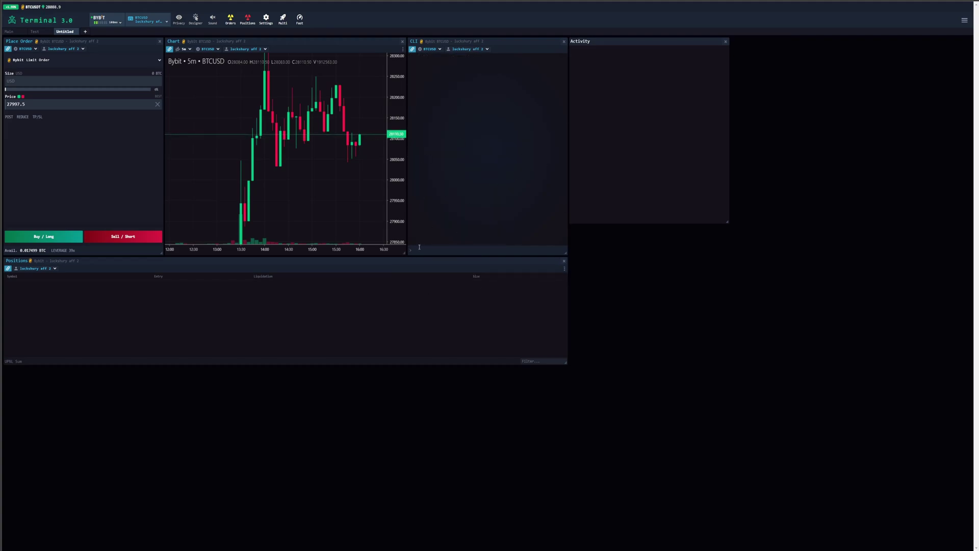
{"action": "type", "text": "bind list"}
{"action": "key", "text": "Return"}
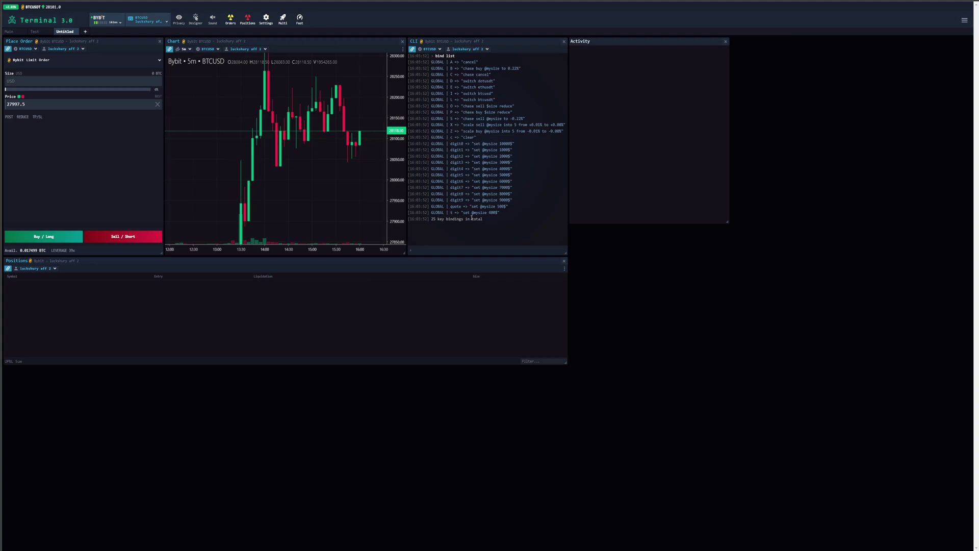
{"action": "key", "text": "Up"}
{"action": "key", "text": "Down"}
{"action": "key", "text": "Up"}
{"action": "key", "text": "Return"}
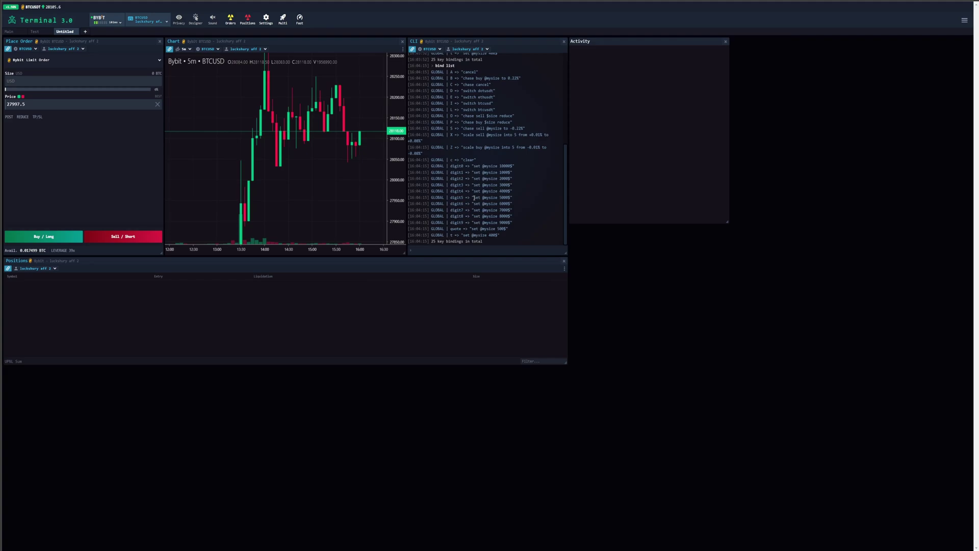
{"action": "key", "text": "c"}
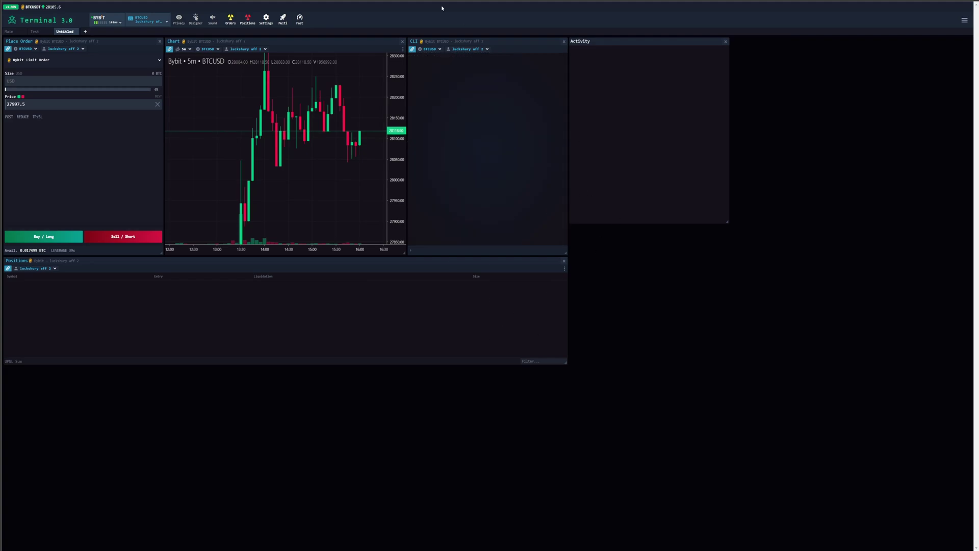
{"action": "key", "text": "Up"}
{"action": "key", "text": "Return"}
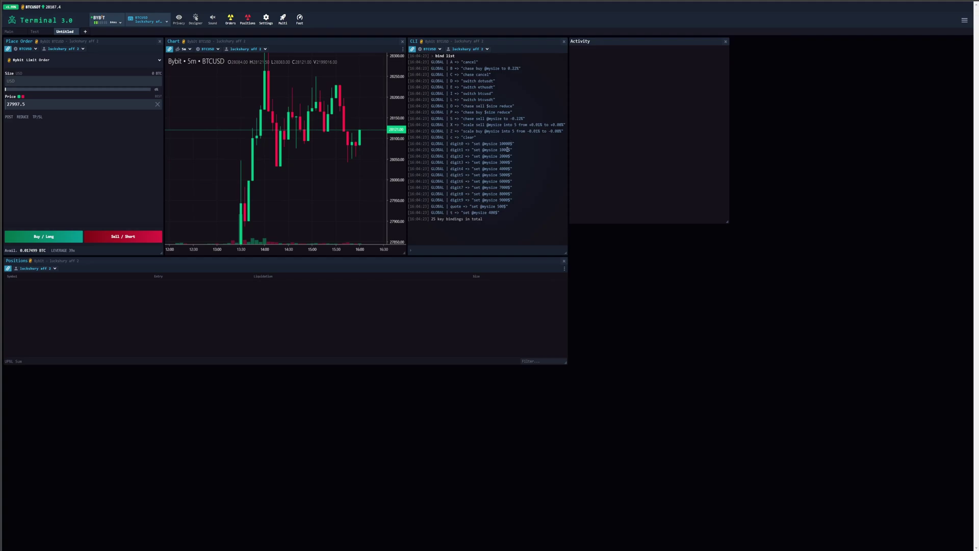
{"action": "key", "text": "0"}
{"action": "key", "text": "9"}
{"action": "key", "text": "8"}
{"action": "key", "text": "7"}
{"action": "key", "text": "6"}
{"action": "key", "text": "5"}
{"action": "key", "text": "4"}
{"action": "key", "text": "3"}
{"action": "key", "text": "2"}
{"action": "key", "text": "1"}
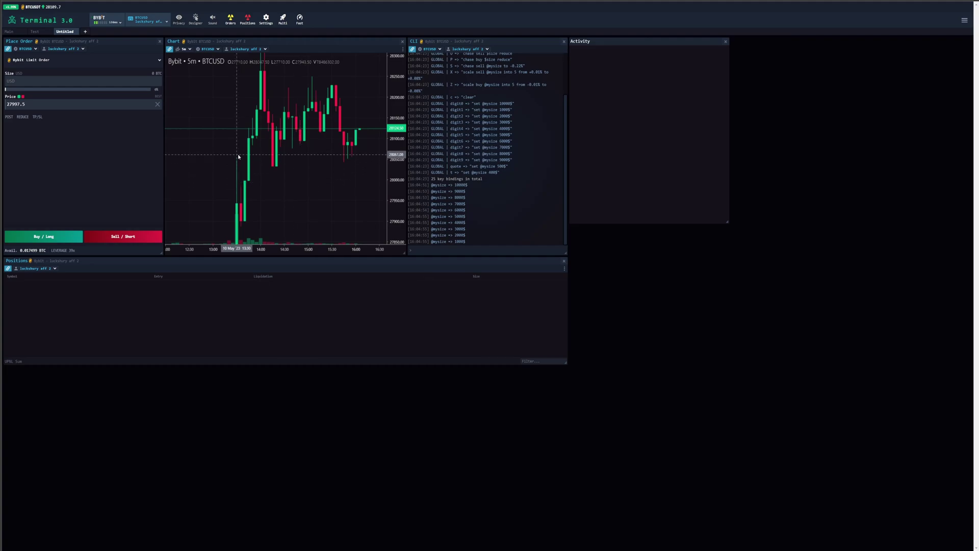
{"action": "left_click", "coordinate": [159, 23]}
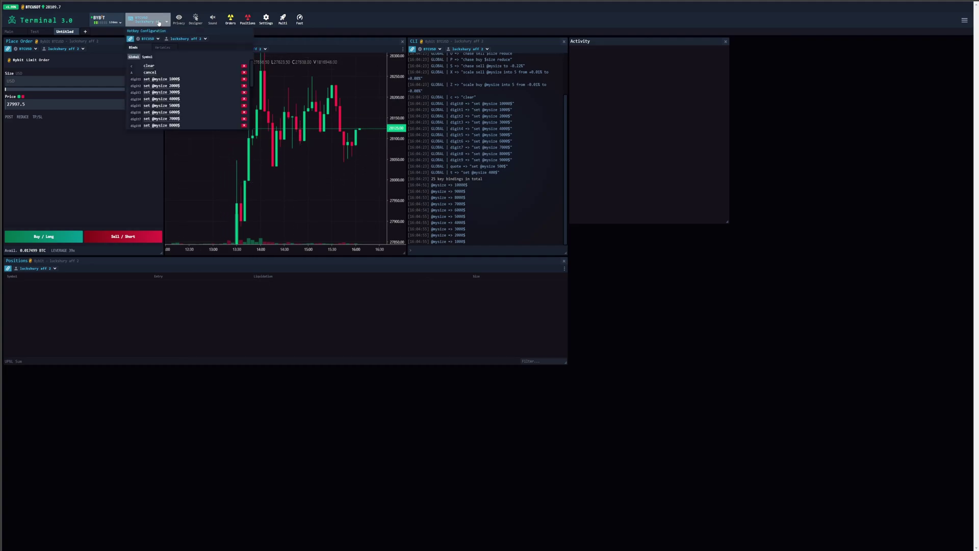
{"action": "left_click", "coordinate": [163, 48]}
{"action": "double_click", "coordinate": [158, 69]}
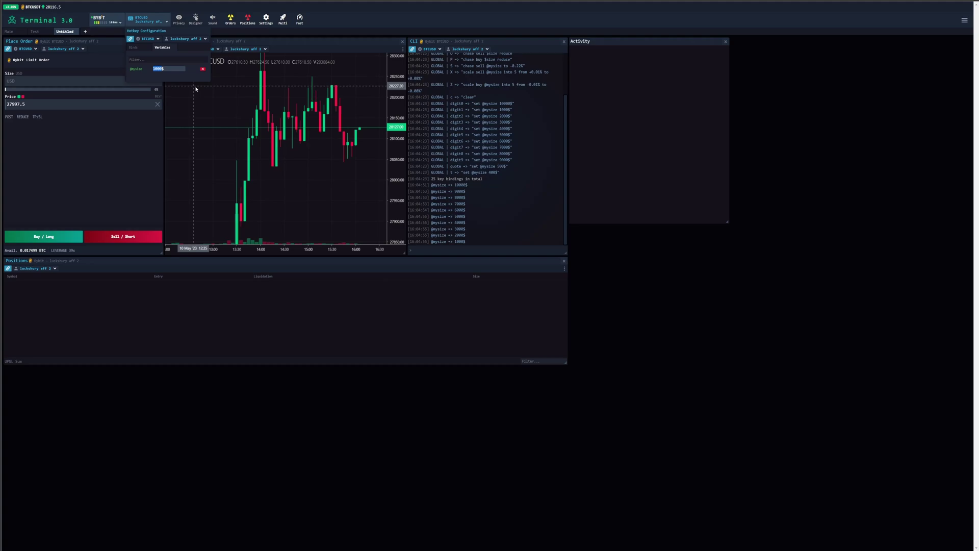
{"action": "left_click", "coordinate": [306, 131]}
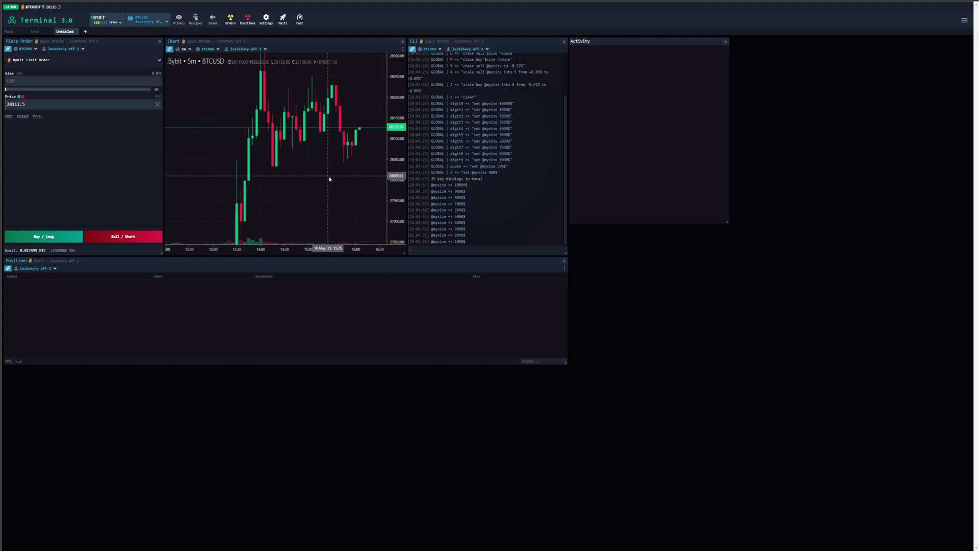
{"action": "key", "text": "8"}
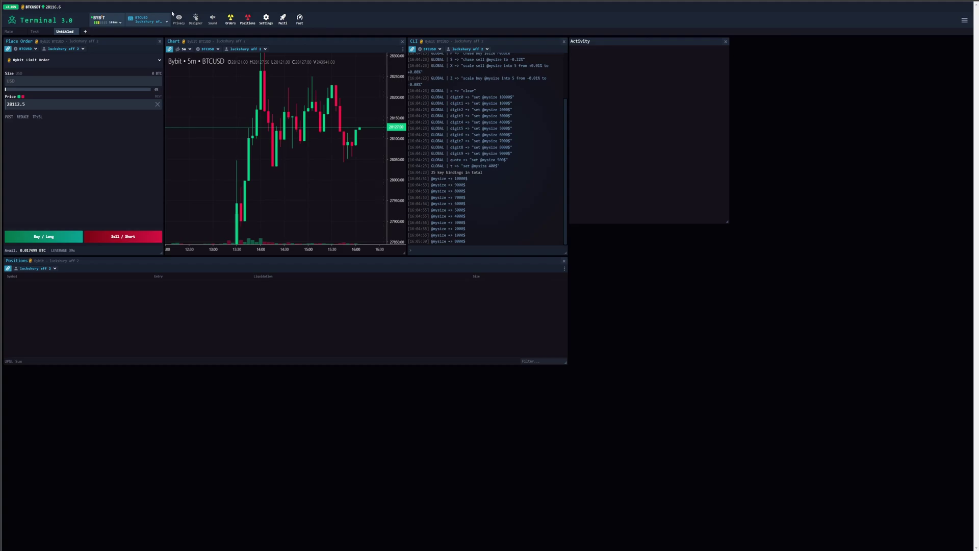
{"action": "left_click", "coordinate": [148, 19]}
{"action": "left_click", "coordinate": [177, 71]}
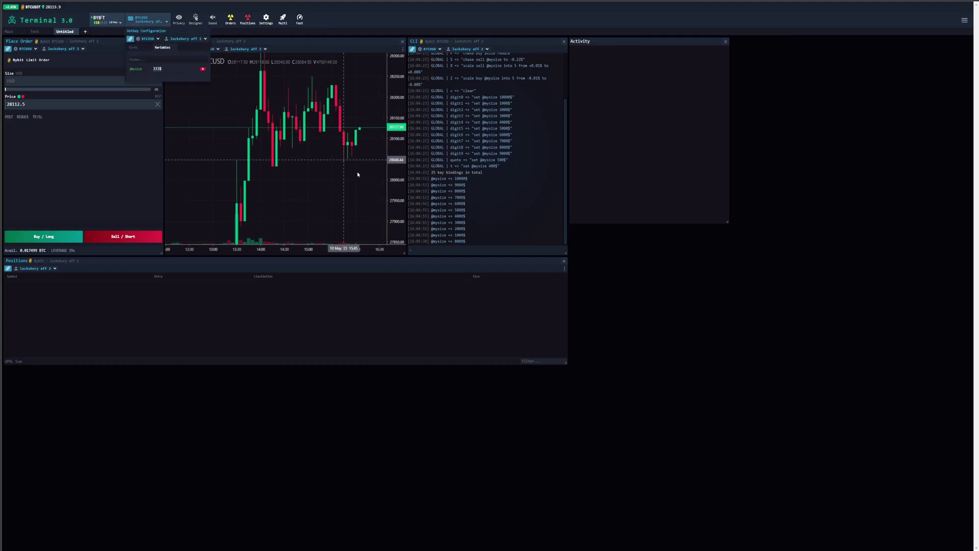
{"action": "left_click", "coordinate": [394, 223]}
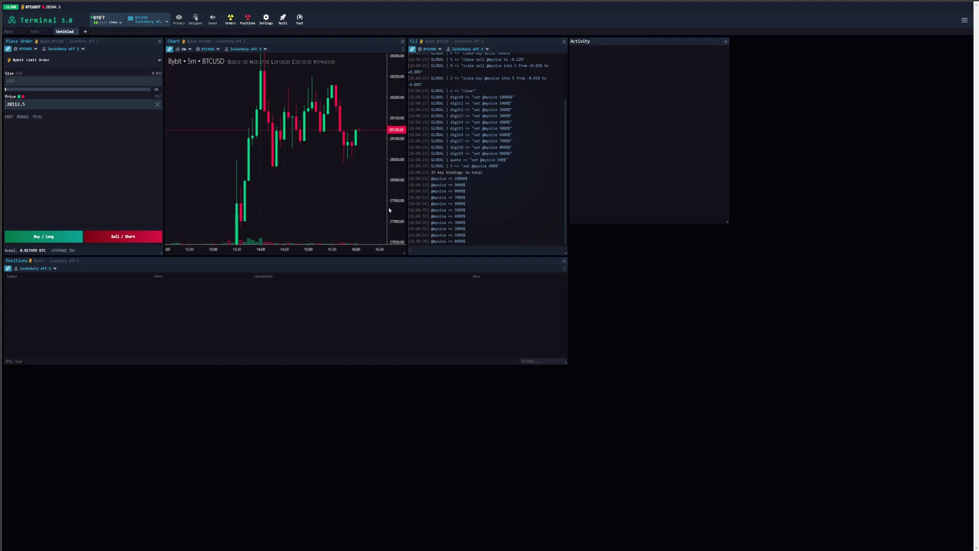
{"action": "left_click", "coordinate": [439, 251]}
{"action": "type", "text": "bind import"}
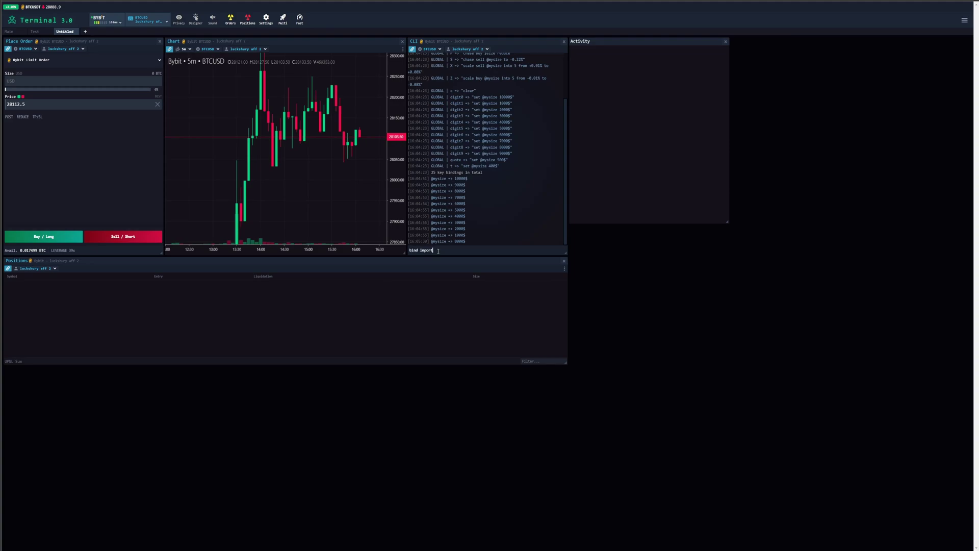
{"action": "key", "text": "ctrl+a"}
{"action": "key", "text": "BackSpace"}
{"action": "key", "text": "1"}
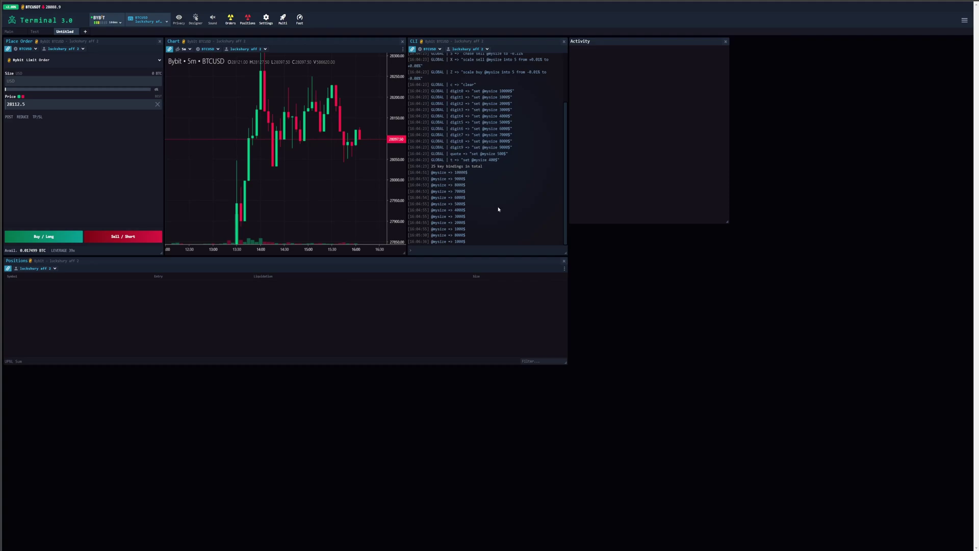
{"action": "key", "text": "w"}
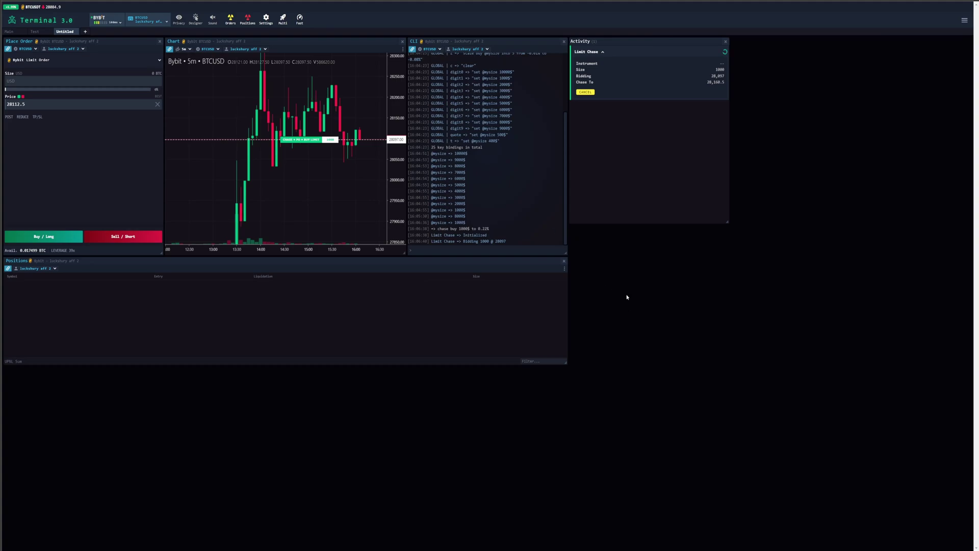
{"action": "key", "text": "c"}
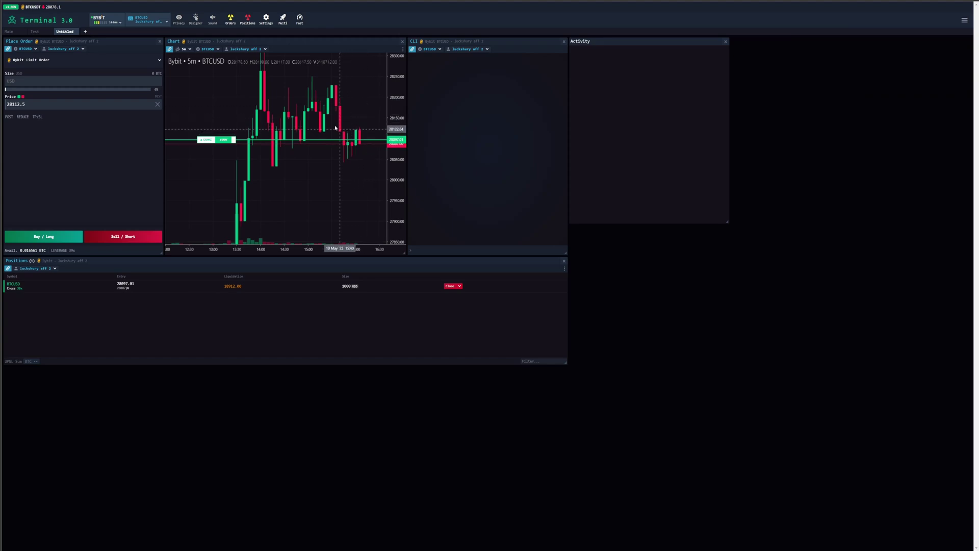
{"action": "left_click", "coordinate": [105, 64]}
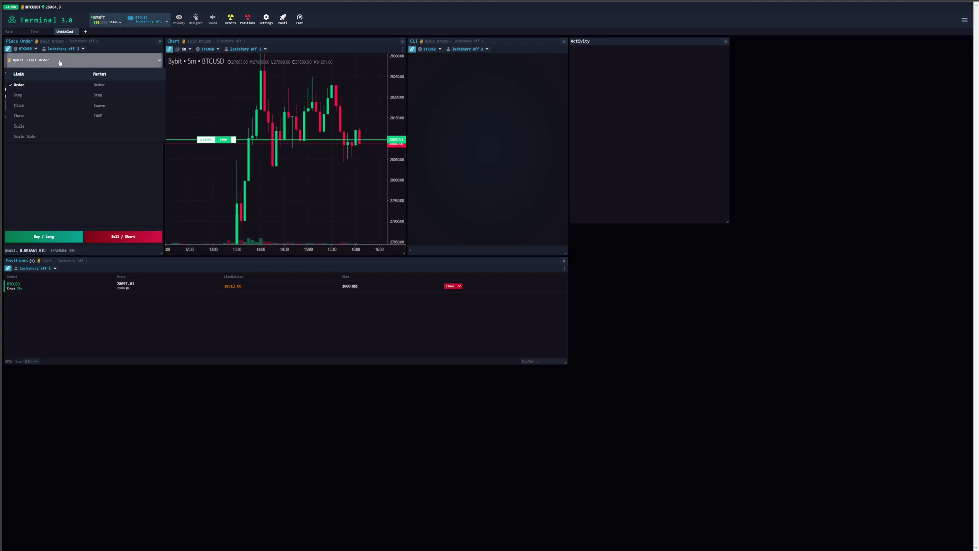
{"action": "left_click", "coordinate": [111, 174]}
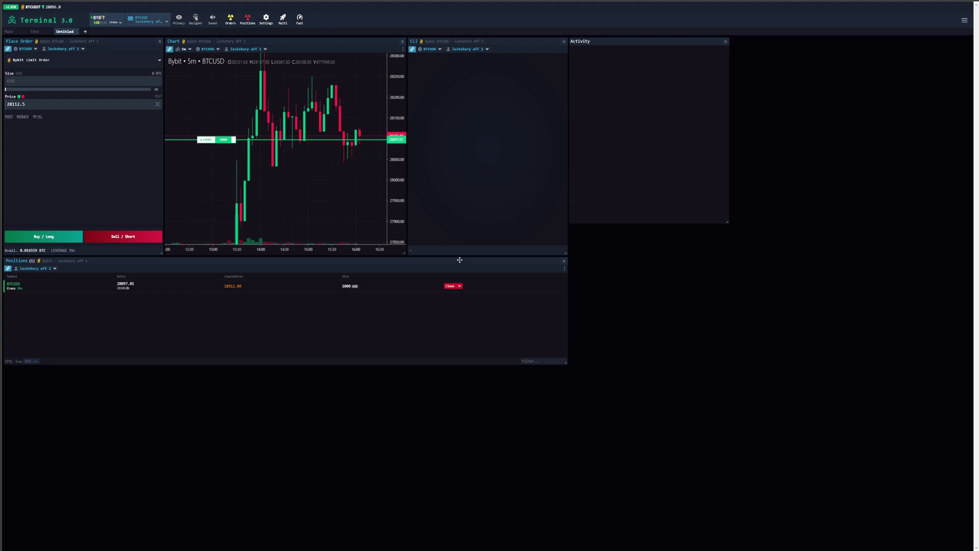
Step: Place a stop for the BTCUSD long at 28050 through the CLI, and cancel that stop order on the chart
{"action": "type", "text": "top at 28050"}
{"action": "key", "text": "Return"}
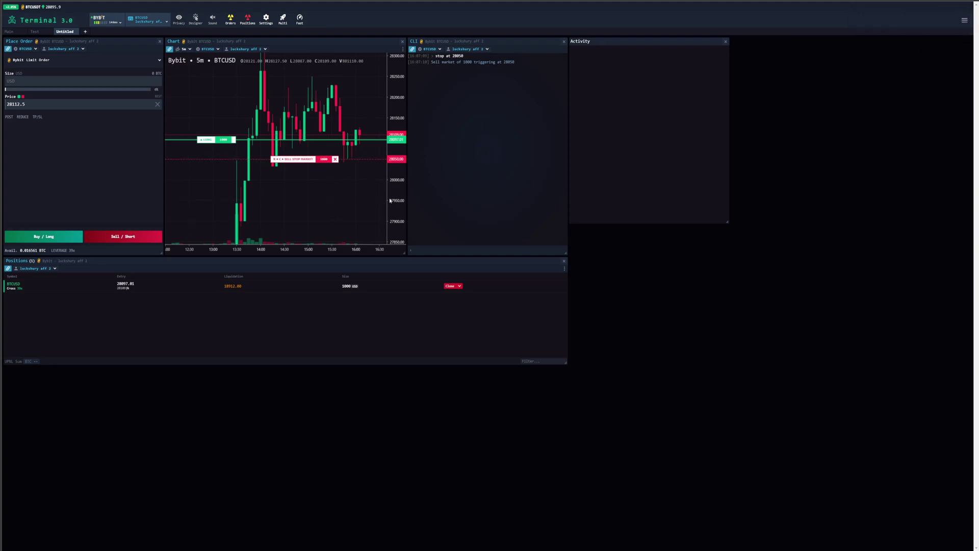
{"action": "key", "text": "Escape"}
{"action": "key", "text": "Escape"}
{"action": "left_click", "coordinate": [335, 159]}
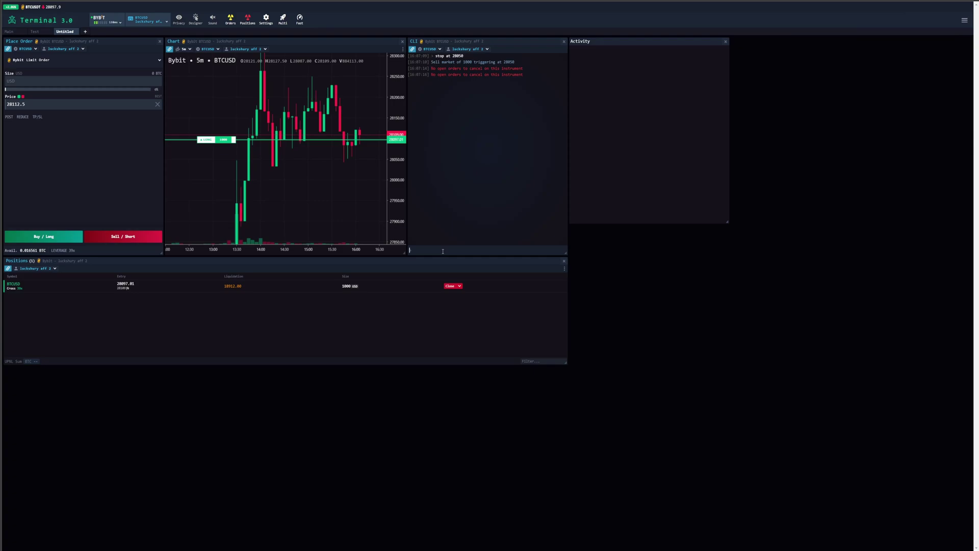
Step: Protect the BTCUSD long with the CLI command "pstop at 0.5%"
{"action": "type", "text": "pstop at"}
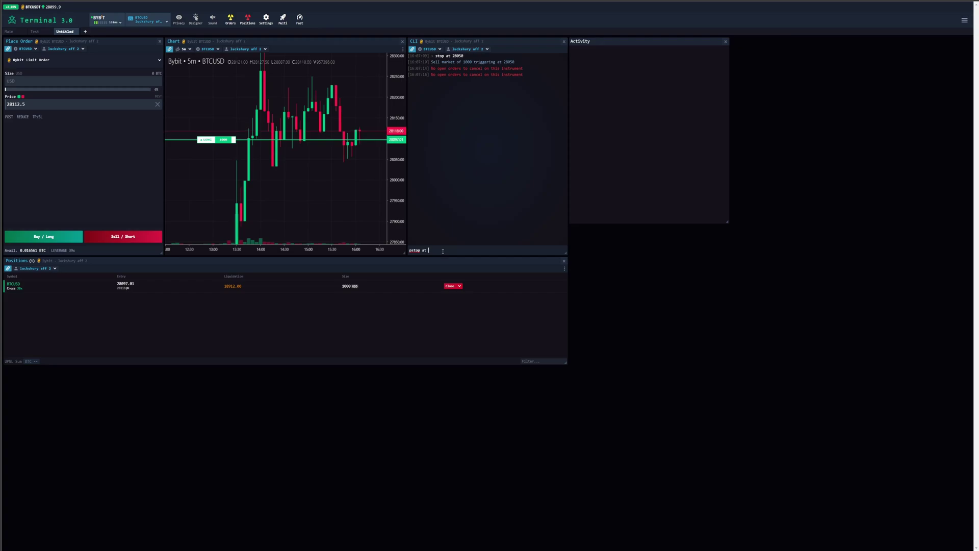
{"action": "type", "text": "0.5%"}
{"action": "key", "text": "Return"}
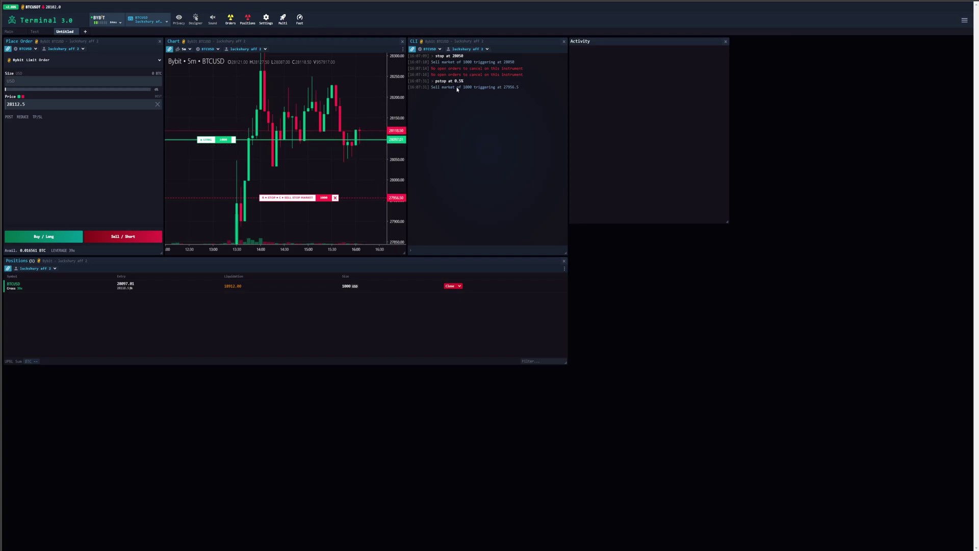
Step: Switch the order form to Market Stop and enable its Close and Position Link options, with the trigger left blank
{"action": "left_click", "coordinate": [39, 60]}
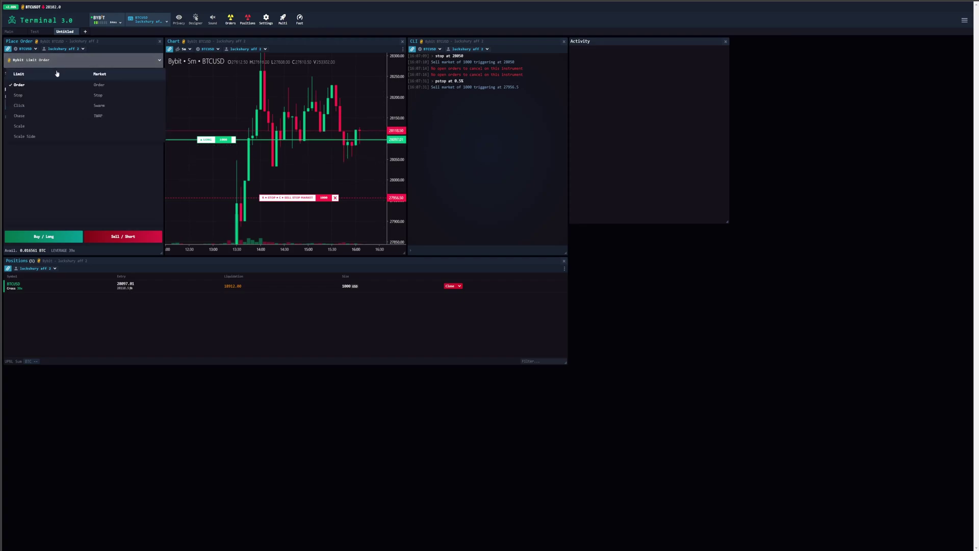
{"action": "left_click", "coordinate": [98, 95]}
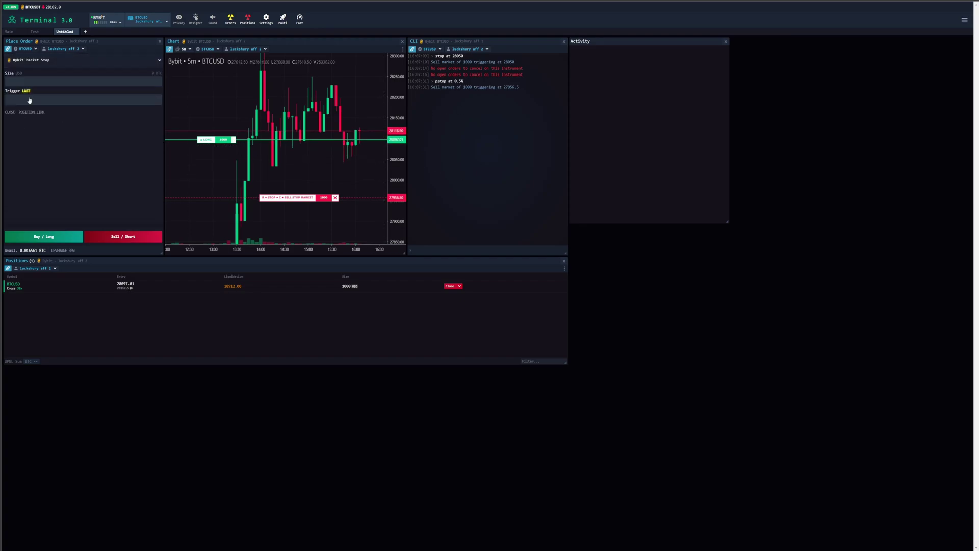
{"action": "left_click", "coordinate": [32, 80]}
{"action": "left_click", "coordinate": [40, 112]}
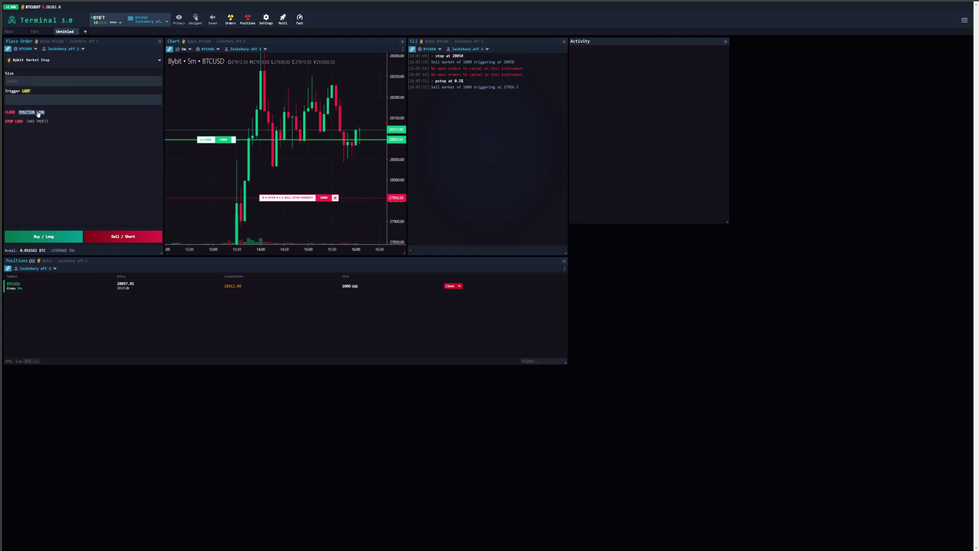
{"action": "left_click", "coordinate": [21, 100]}
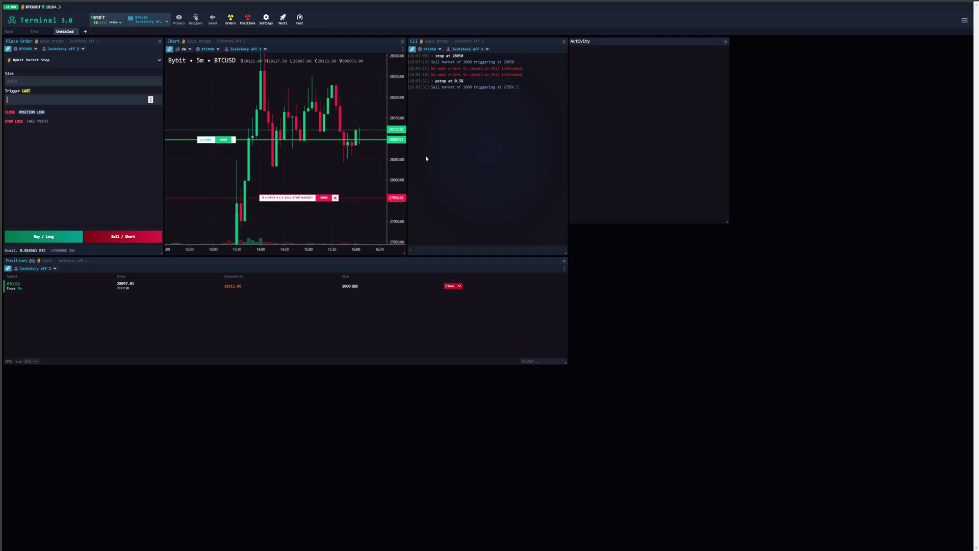
Step: Close 50% of the BTCUSD long with a limit chase
{"action": "left_click", "coordinate": [454, 287]}
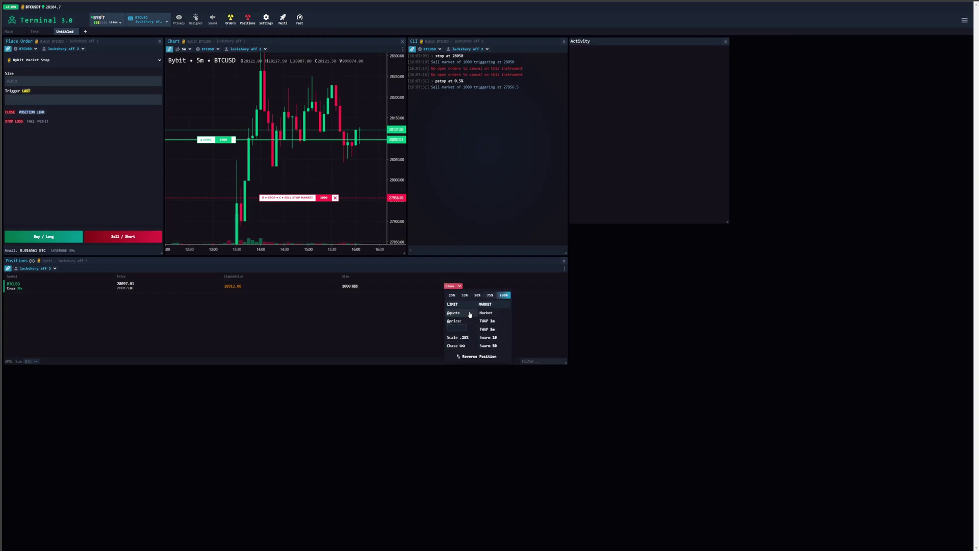
{"action": "left_click", "coordinate": [497, 247]}
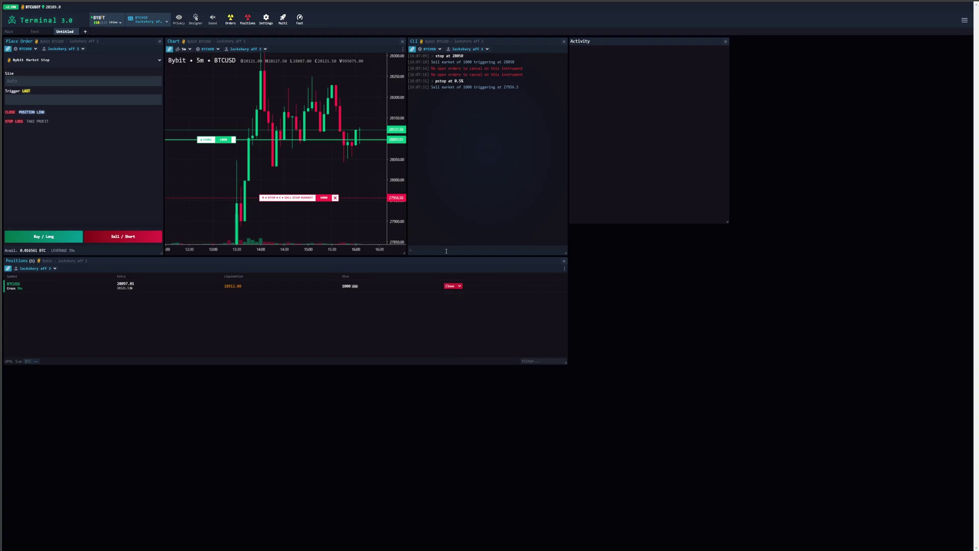
{"action": "left_click", "coordinate": [453, 286]}
{"action": "left_click", "coordinate": [478, 295]}
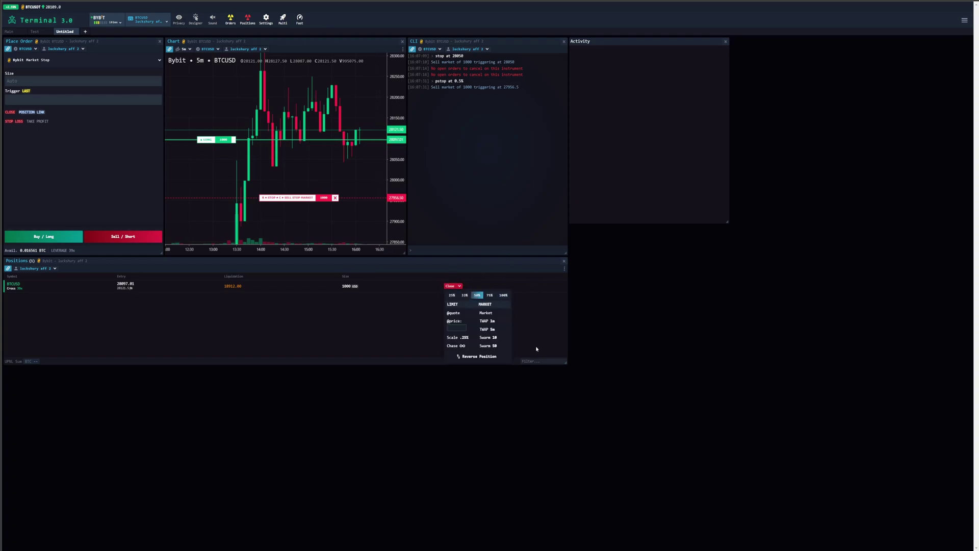
{"action": "left_click", "coordinate": [457, 345]}
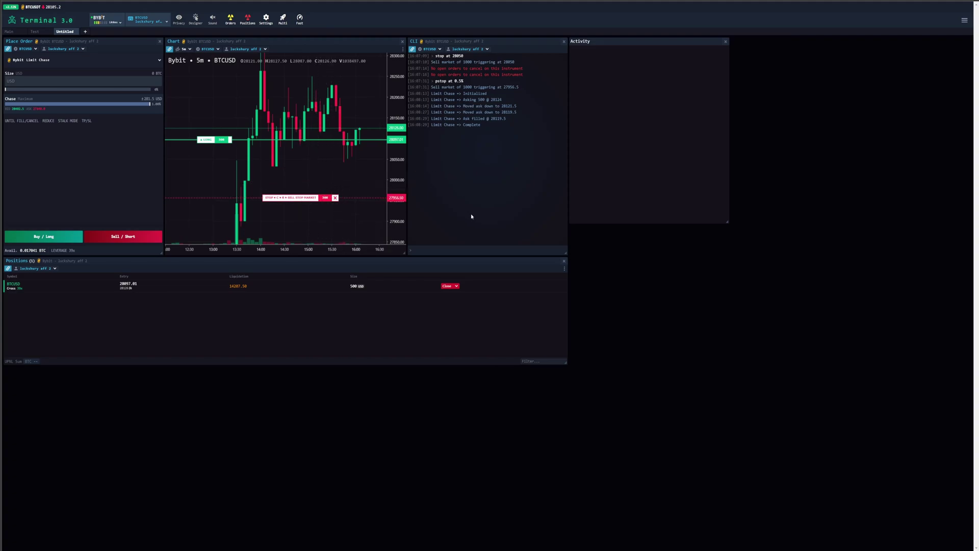
Step: Place a limit close for 33% of the remaining long at 28249, and cancel that order on the chart
{"action": "left_click", "coordinate": [451, 287]}
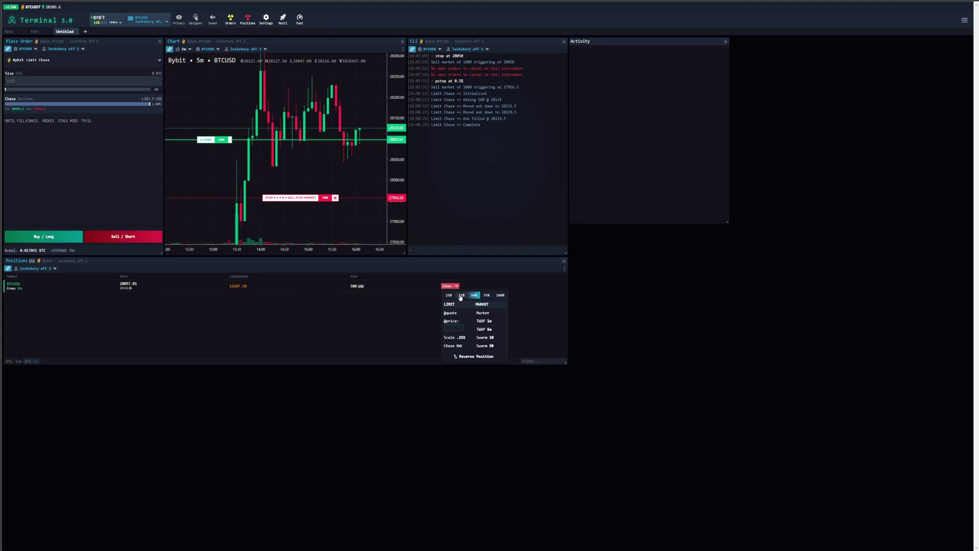
{"action": "left_click", "coordinate": [459, 327]}
{"action": "type", "text": "28249"}
{"action": "left_click", "coordinate": [466, 328]}
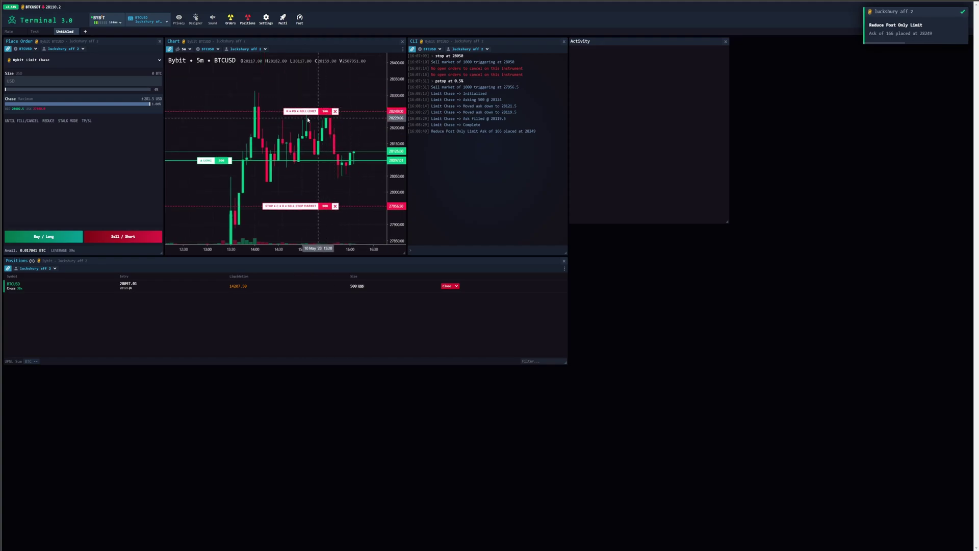
{"action": "left_click", "coordinate": [336, 111]}
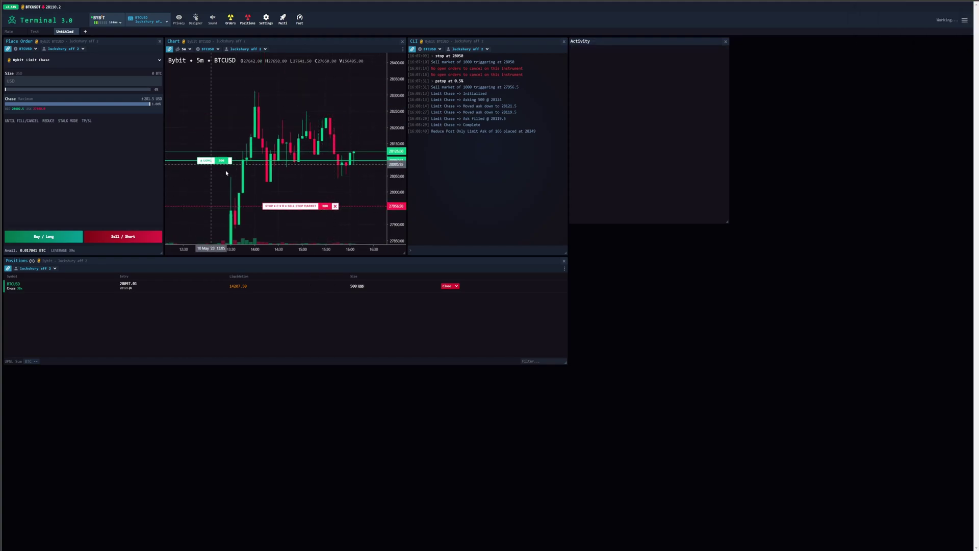
Step: Start the bound reduce chase sell for the BTCUSD long's full remaining size, and turn on the Designer for the chart
{"action": "key", "text": "s"}
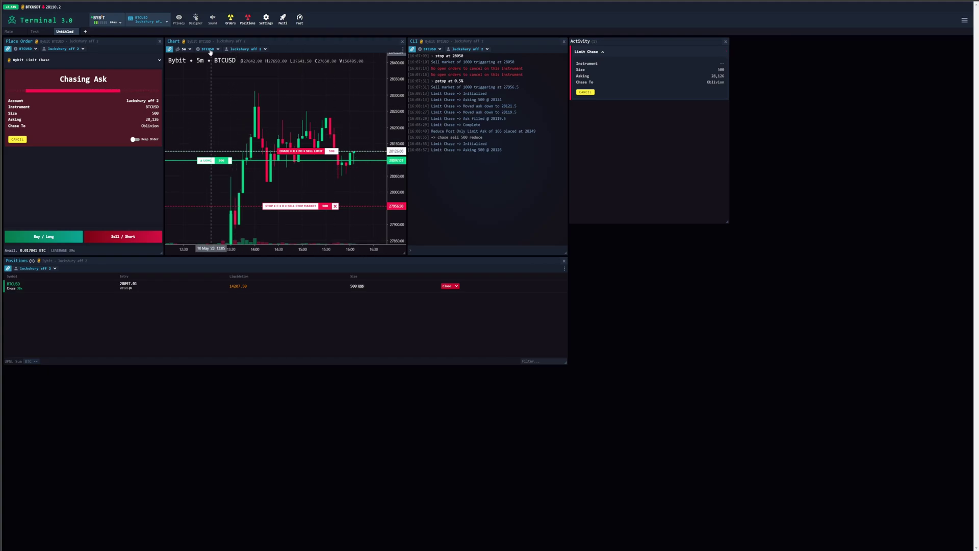
{"action": "left_click", "coordinate": [195, 27]}
{"action": "left_click_drag", "start_coordinate": [252, 117], "coordinate": [267, 110]}
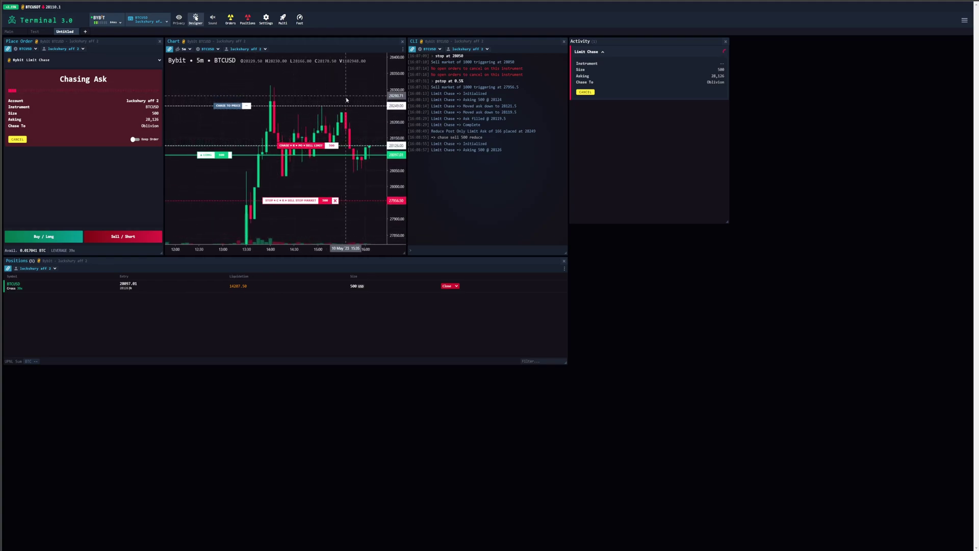